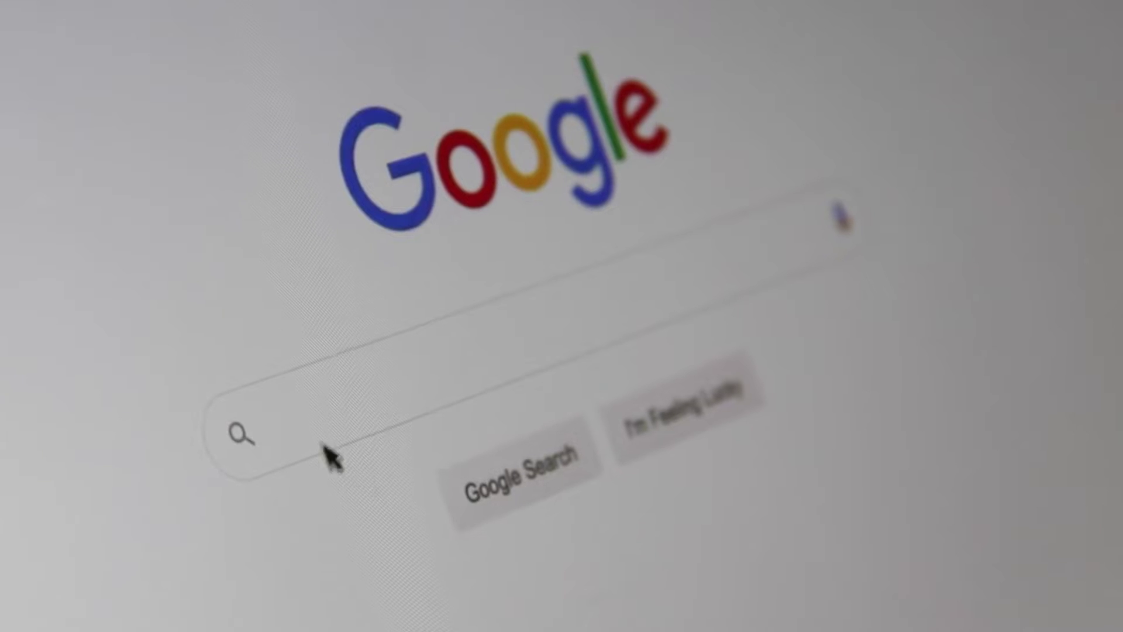
Search Google for 'shopify', replacing an earlier 'Search Engine Optimization' query.
{"action": "left_click", "coordinate": [275, 433]}
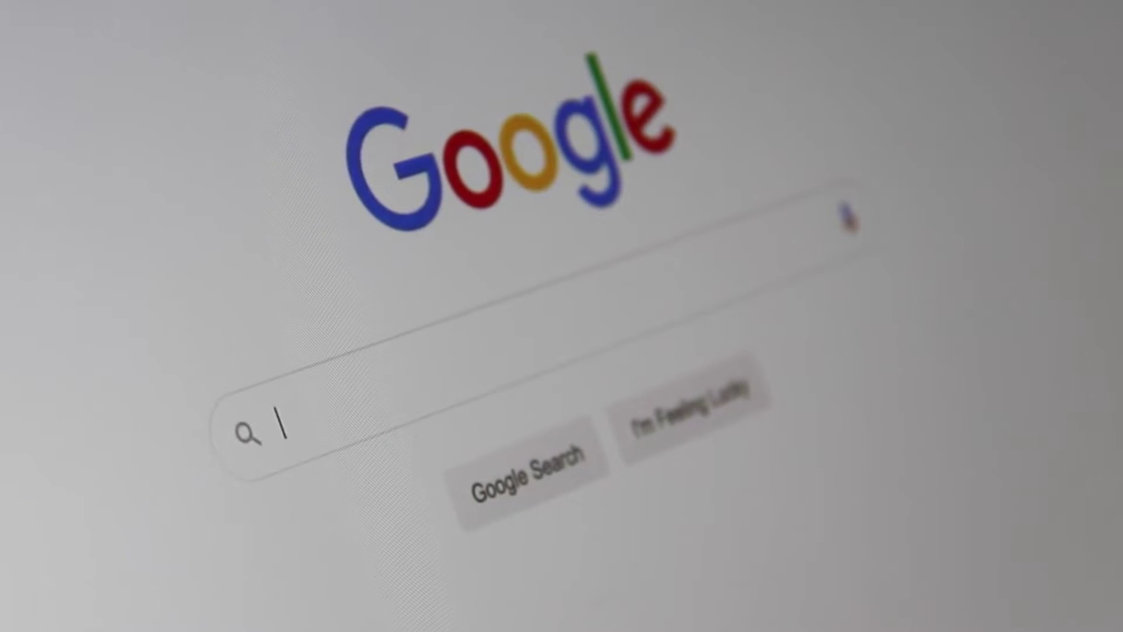
{"action": "type", "text": "Search En"}
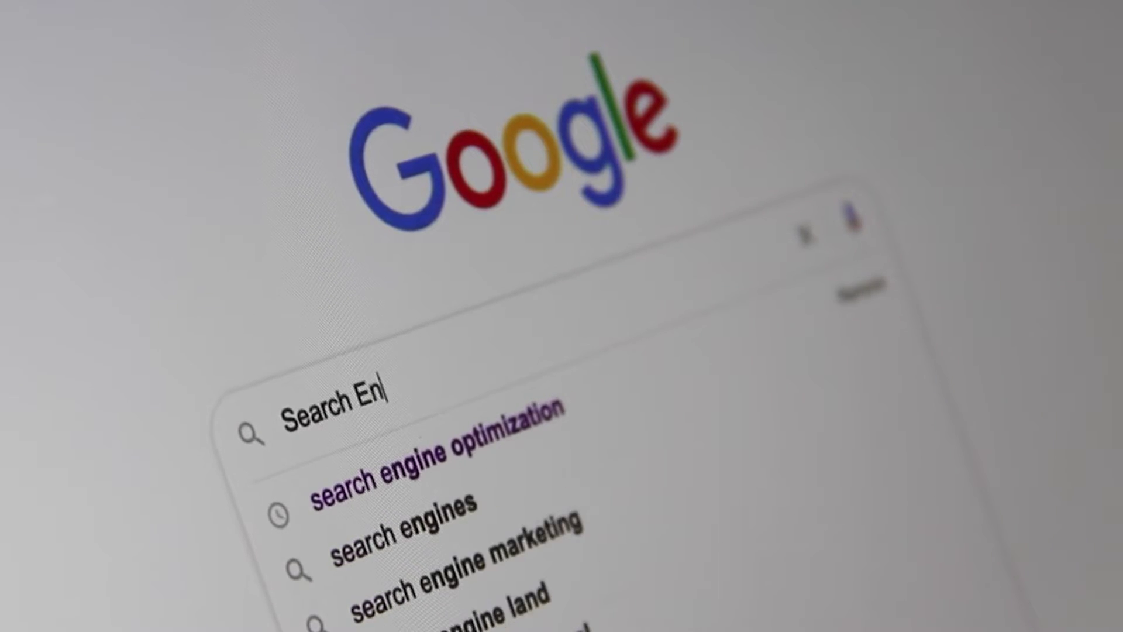
{"action": "type", "text": "gine Opti"}
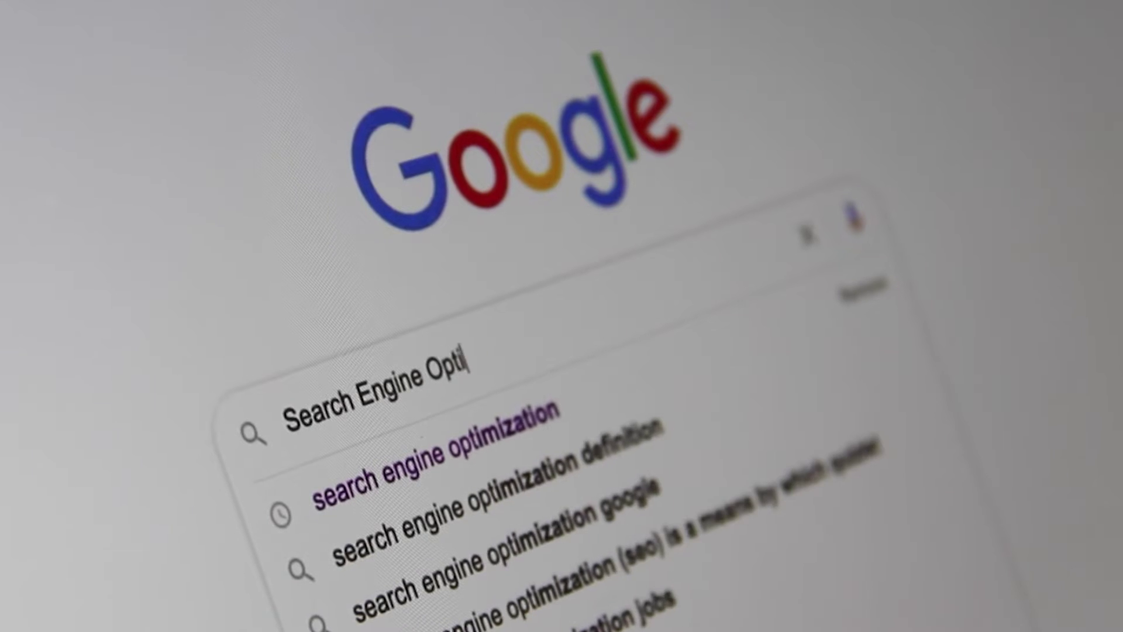
{"action": "type", "text": "mization"}
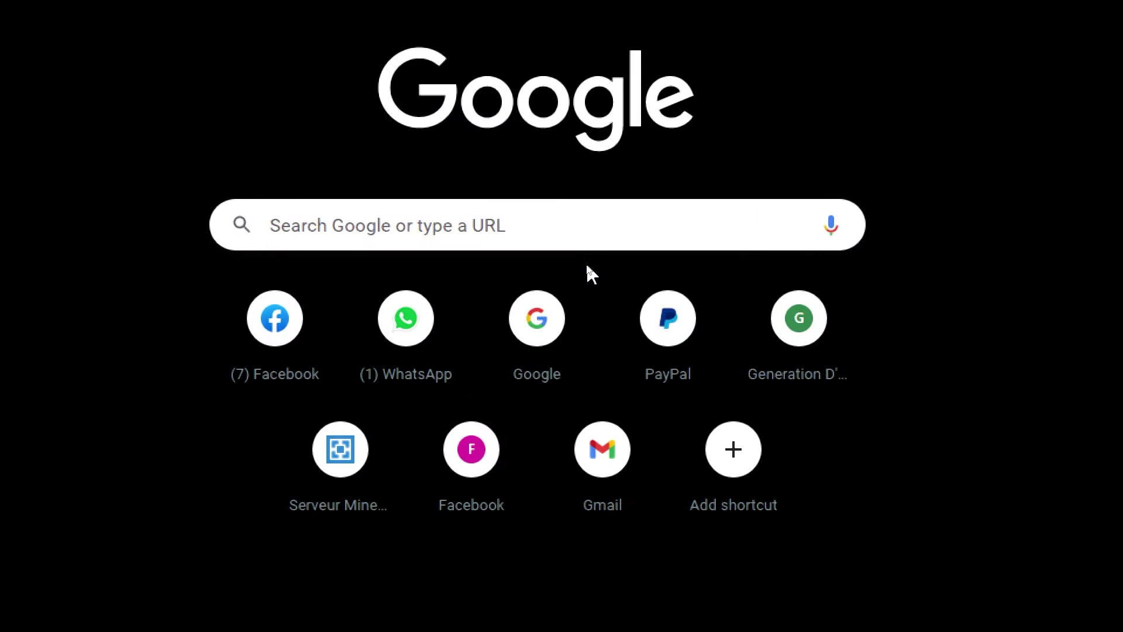
{"action": "left_click", "coordinate": [481, 210]}
{"action": "type", "text": "shop"}
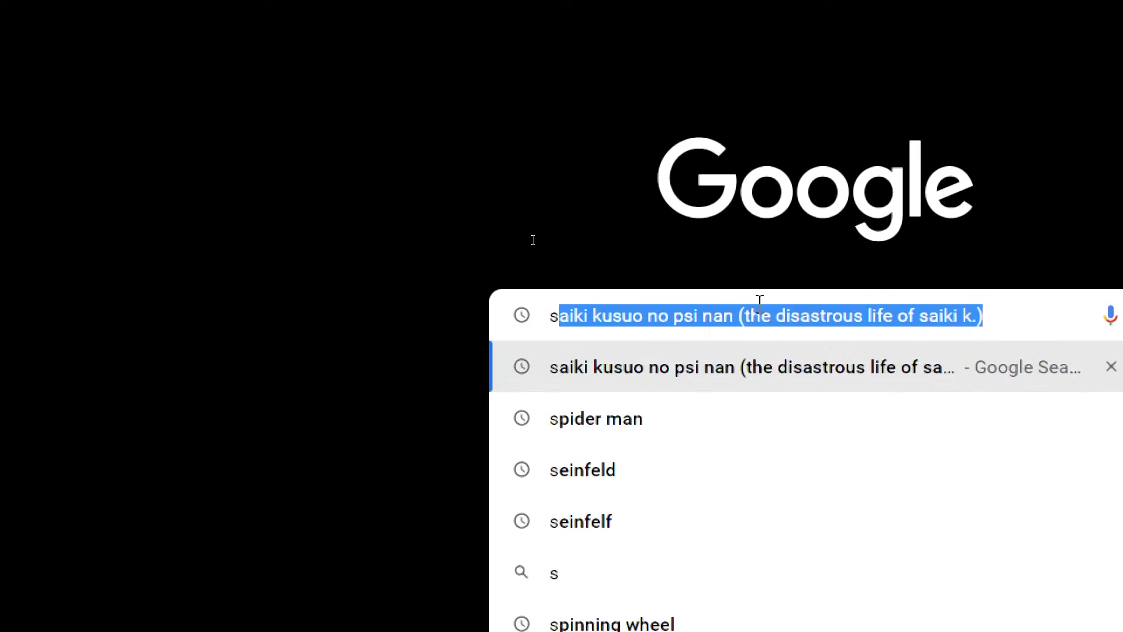
{"action": "type", "text": "ify"}
{"action": "key", "text": "Return"}
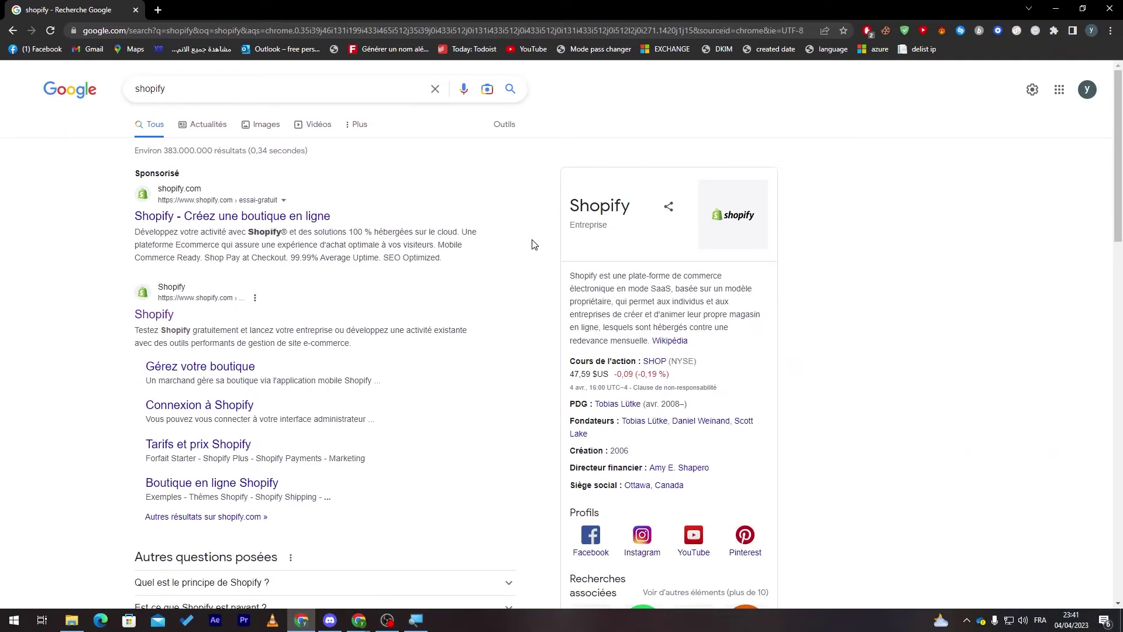
Refine the search to 'shopify english', open Shopify's site and start the free trial.
{"action": "left_click", "coordinate": [281, 89]}
{"action": "type", "text": "eng"}
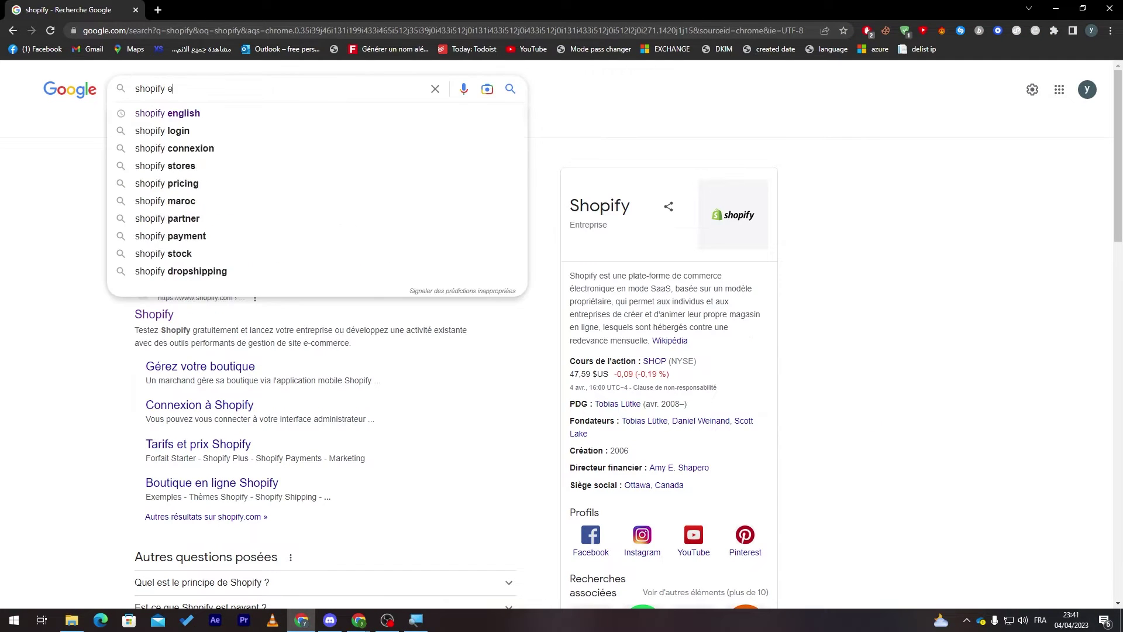
{"action": "left_click", "coordinate": [233, 110]}
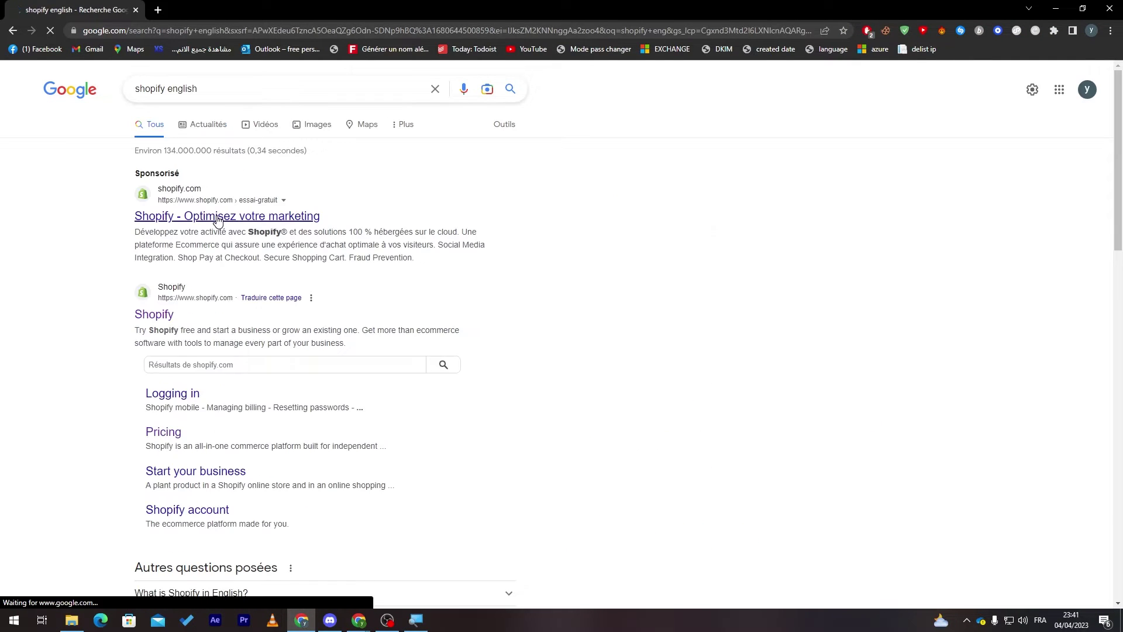
{"action": "left_click", "coordinate": [168, 315]}
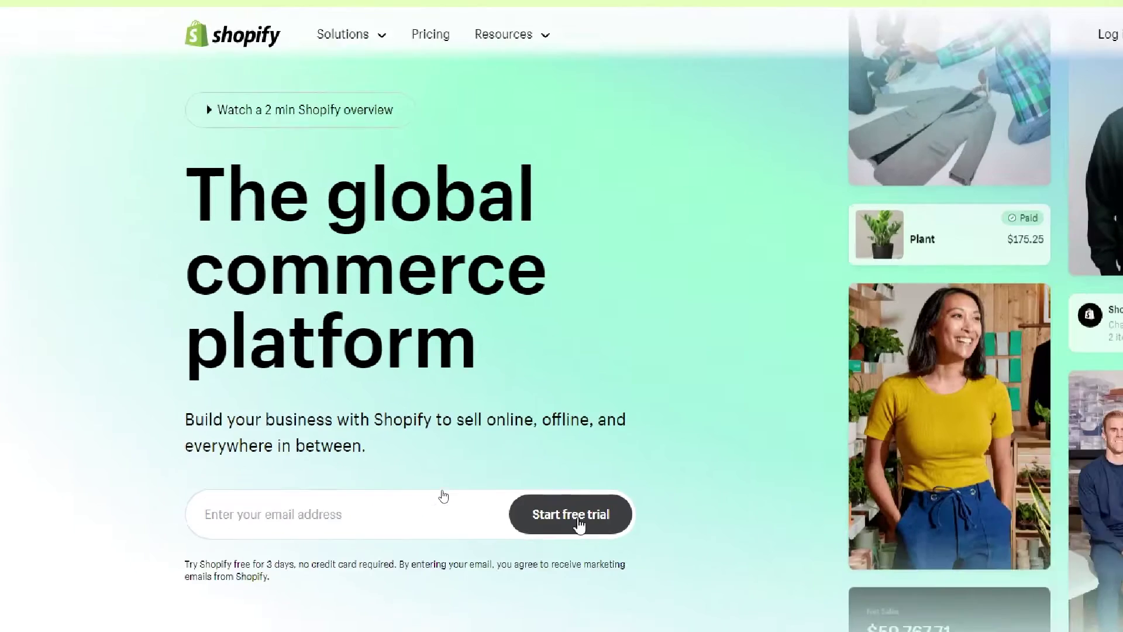
{"action": "left_click", "coordinate": [579, 523]}
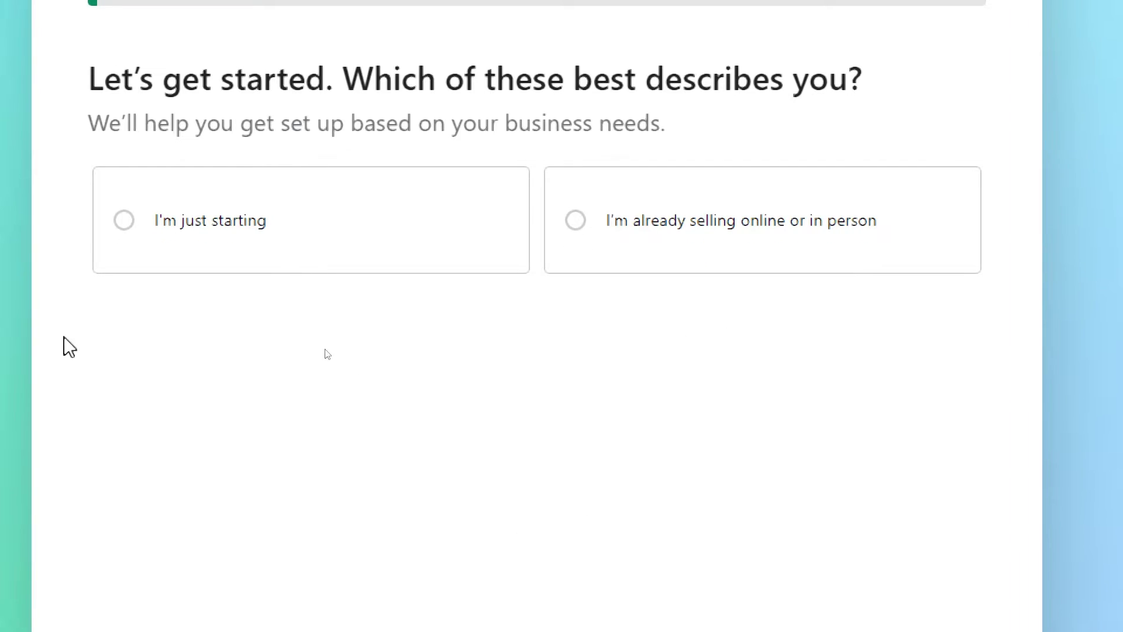
Answer that you're just starting and will sell dropshipping products only.
{"action": "left_click", "coordinate": [276, 267]}
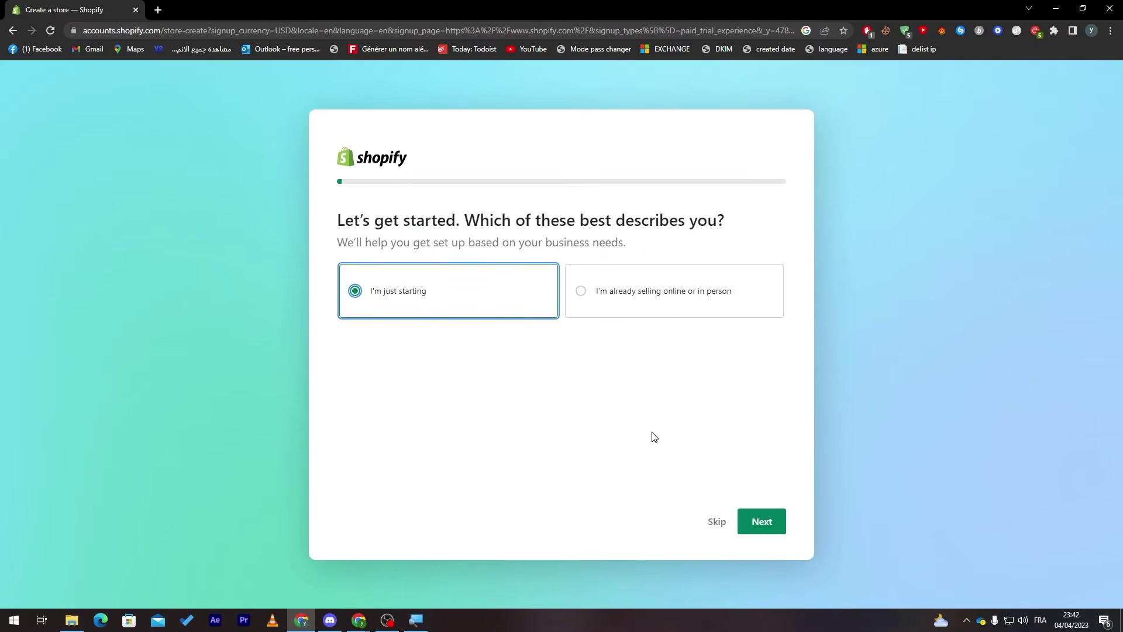
{"action": "left_click", "coordinate": [744, 521]}
{"action": "left_click", "coordinate": [760, 520]}
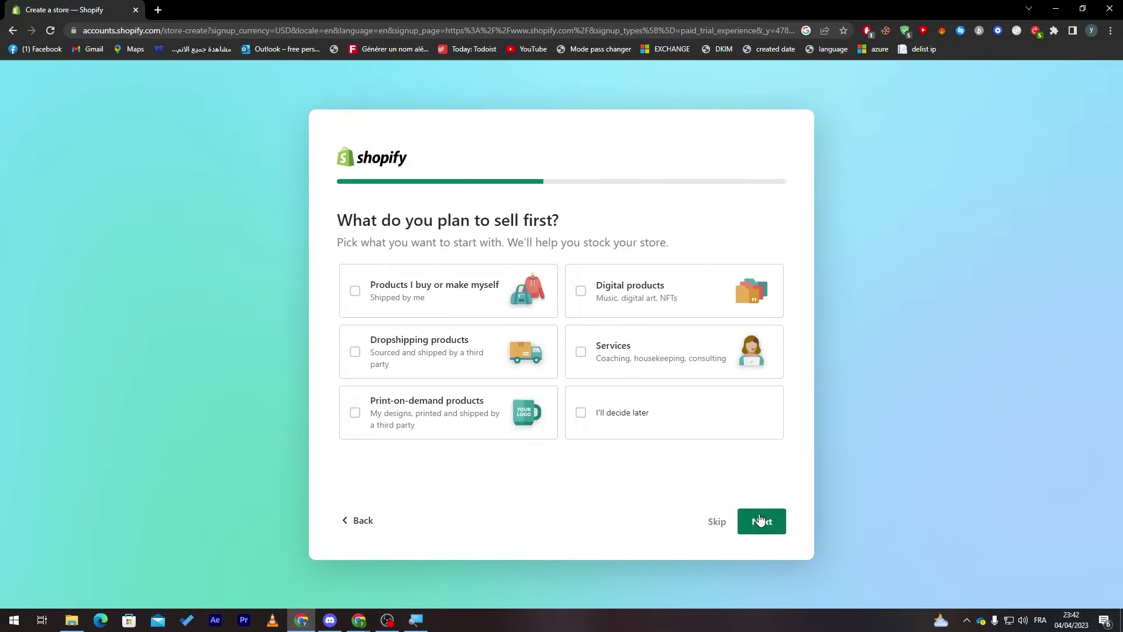
{"action": "left_click", "coordinate": [448, 304]}
{"action": "left_click", "coordinate": [421, 351]}
{"action": "left_click_drag", "start_coordinate": [546, 444], "coordinate": [434, 369]}
{"action": "left_click", "coordinate": [435, 293]}
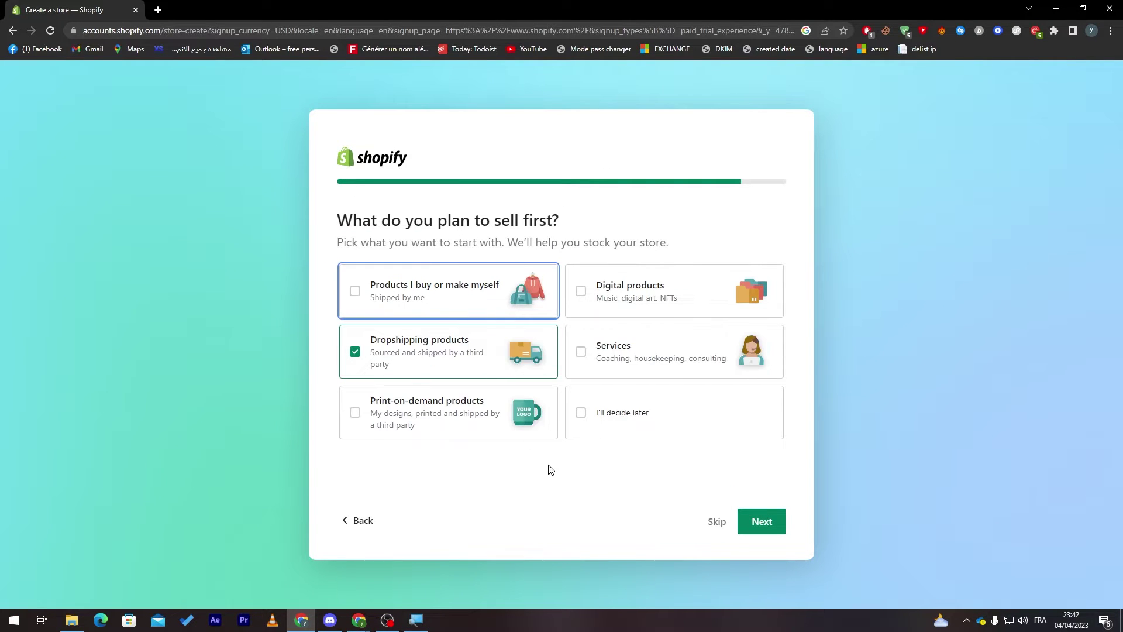
{"action": "left_click", "coordinate": [761, 521]}
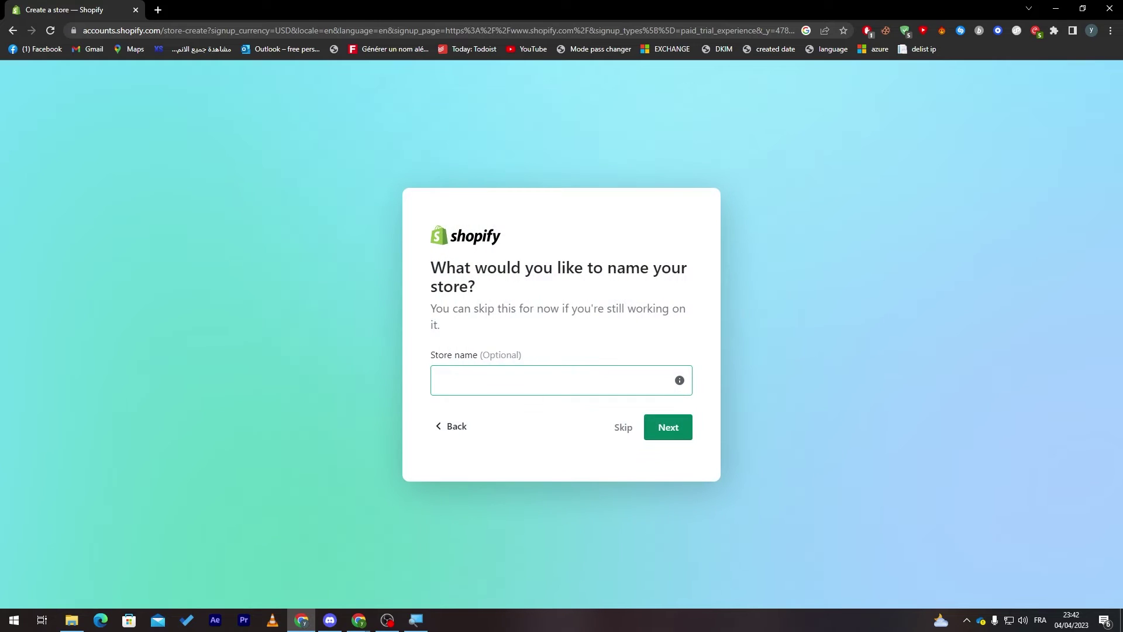
Name the store 'Randomname', keep Morocco as the location, and choose Google sign-up.
{"action": "left_click", "coordinate": [438, 380]}
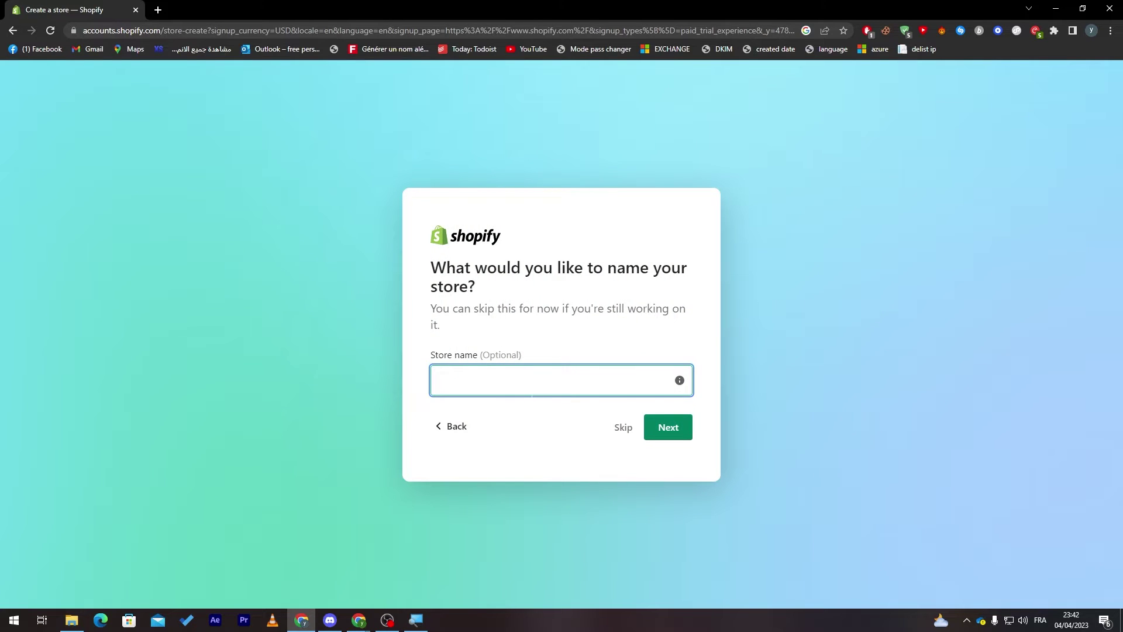
{"action": "type", "text": "Randomname"}
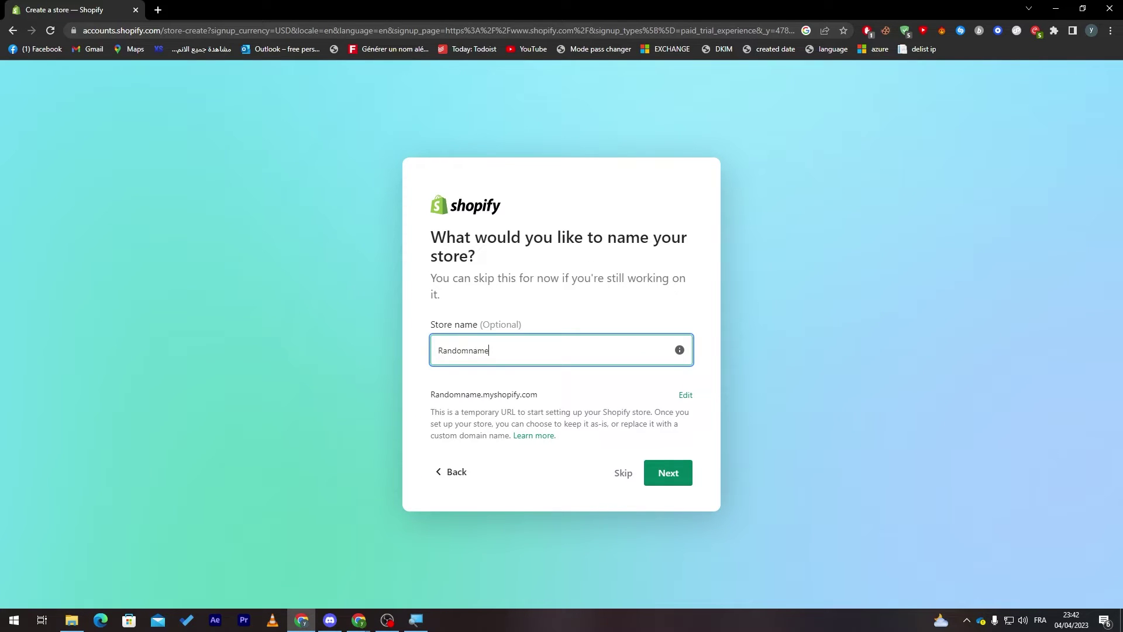
{"action": "left_click", "coordinate": [683, 473]}
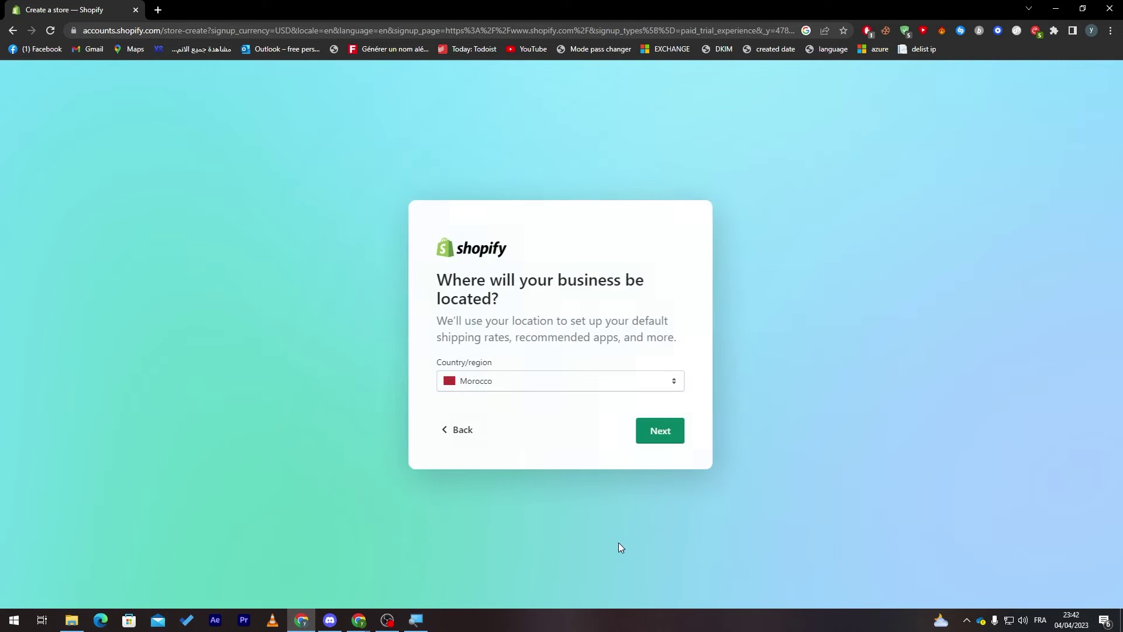
{"action": "left_click", "coordinate": [652, 441]}
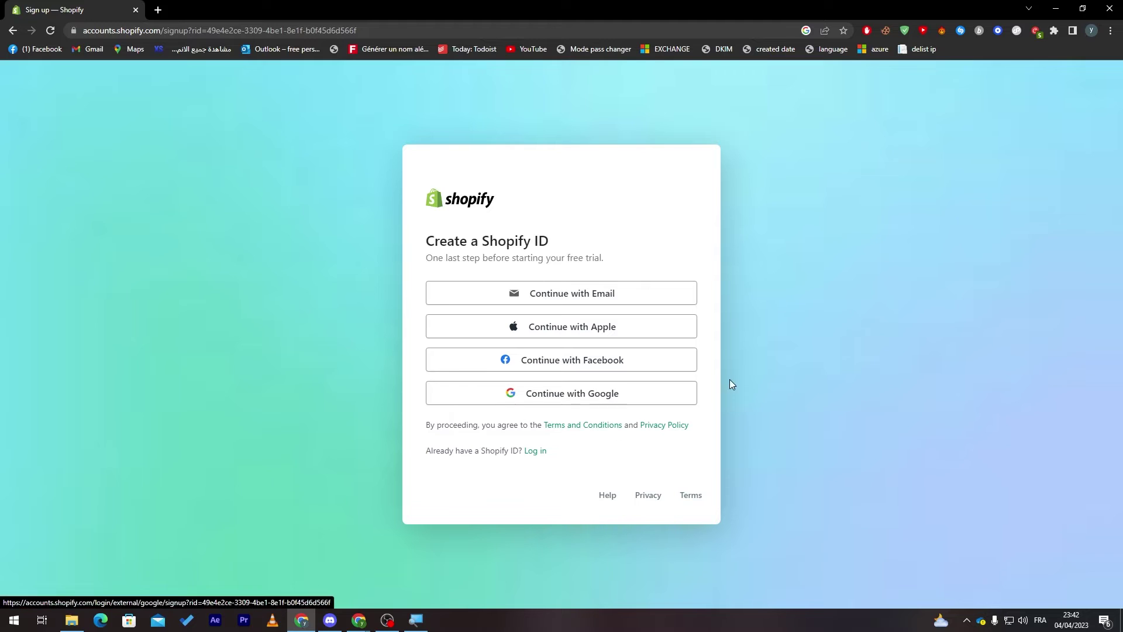
{"action": "left_click", "coordinate": [589, 399]}
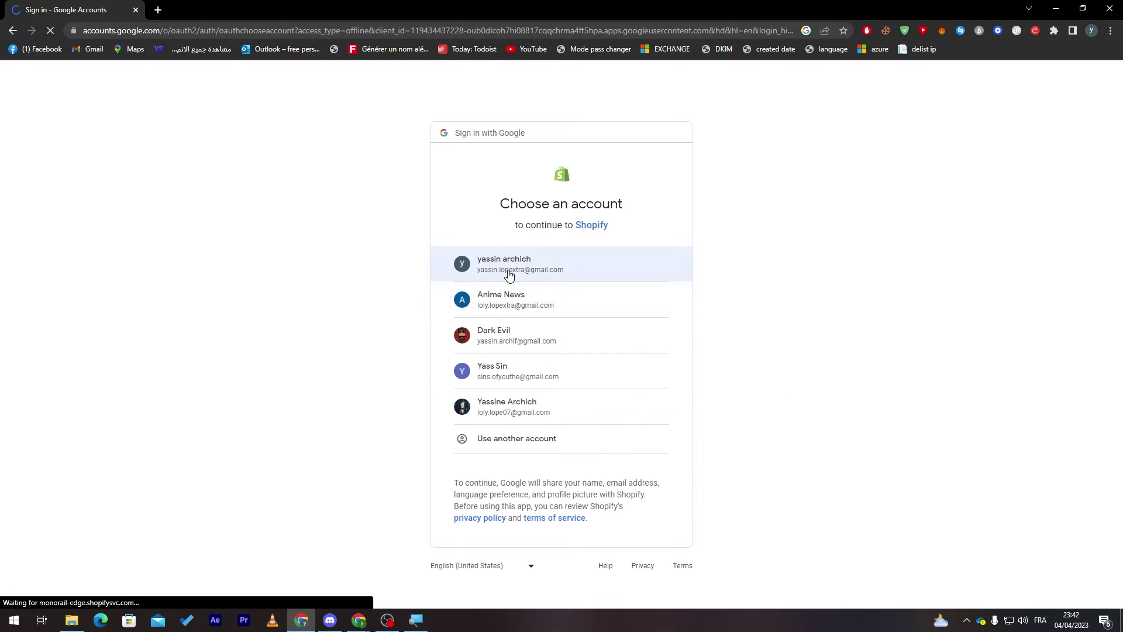
Continue with the first Google account to reach the Randomname admin home, and close the leftover search tab.
{"action": "left_click", "coordinate": [509, 275]}
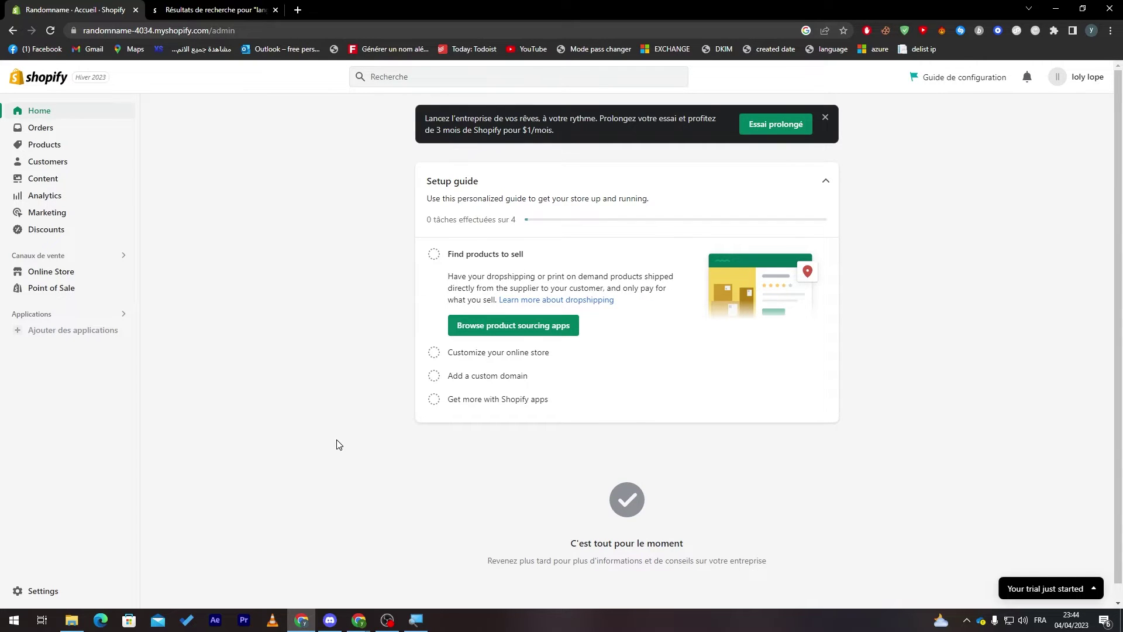
{"action": "left_click", "coordinate": [276, 10]}
From the store's apps area, open the Shopify App Store to browse apps.
{"action": "left_click", "coordinate": [38, 316]}
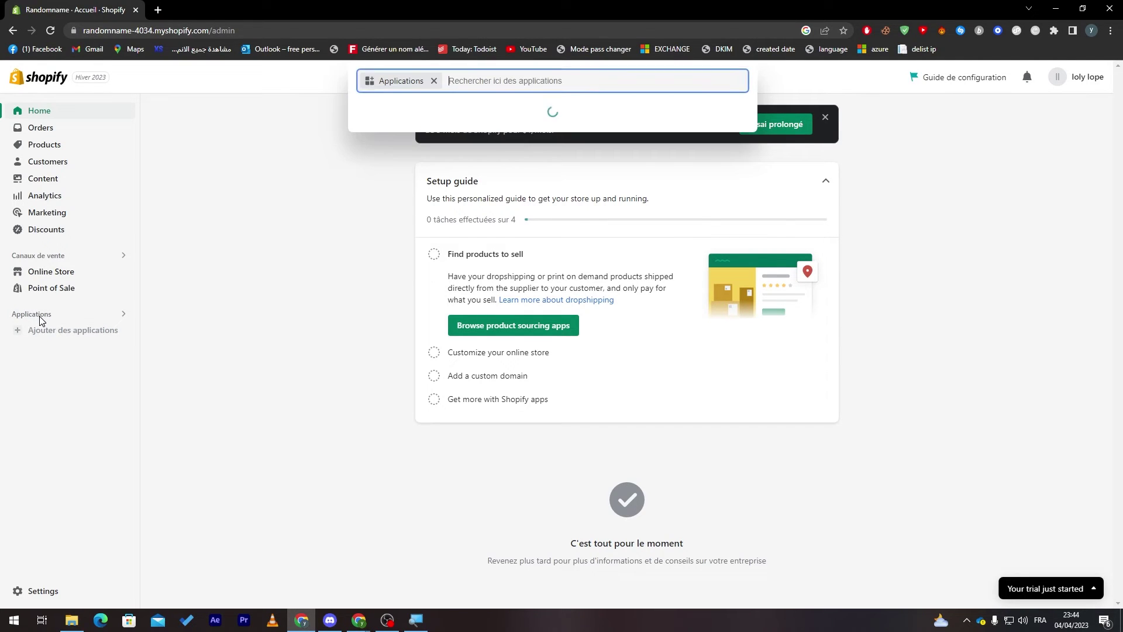
{"action": "left_click", "coordinate": [195, 340]}
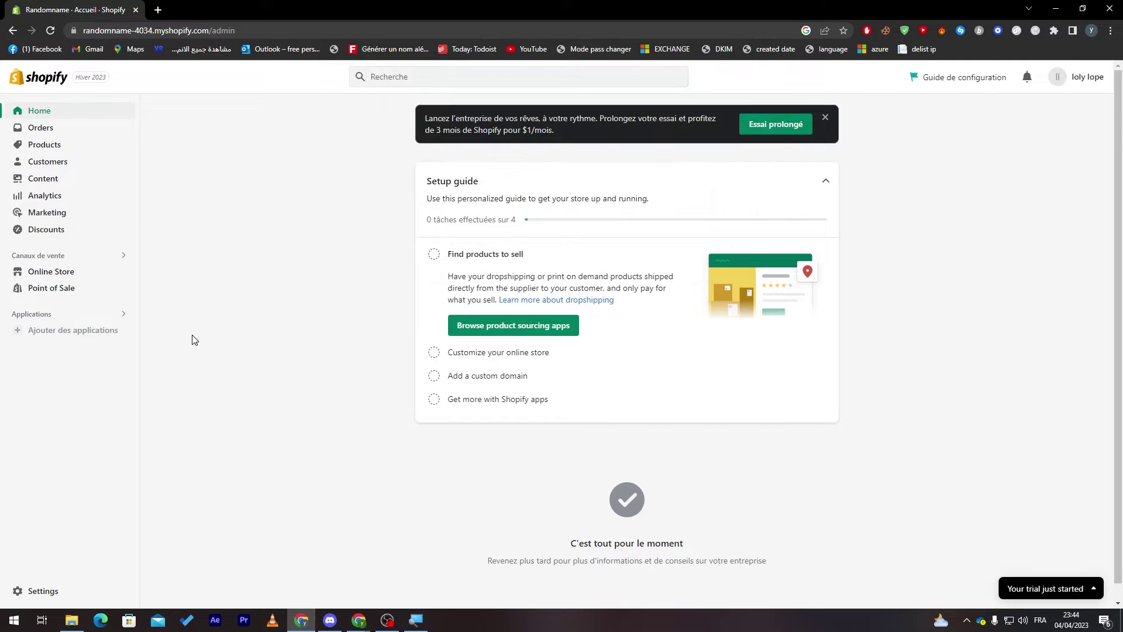
{"action": "left_click", "coordinate": [30, 332]}
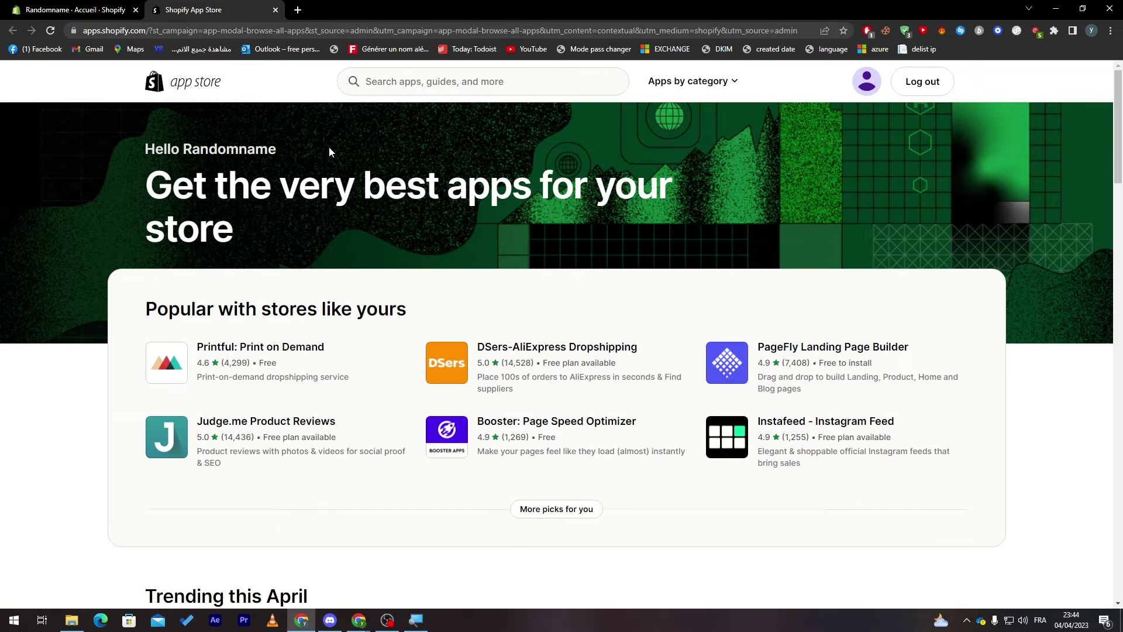
Search the App Store for 'rivo' and open the Rivo Popups demo store in a new tab.
{"action": "left_click", "coordinate": [375, 81]}
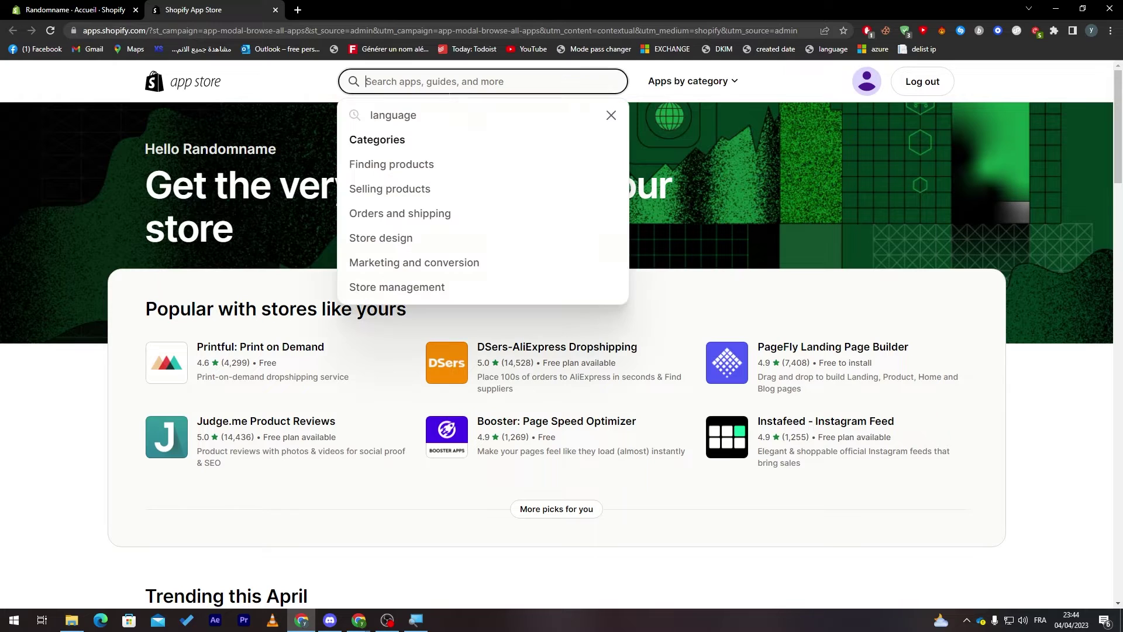
{"action": "type", "text": "rivo"}
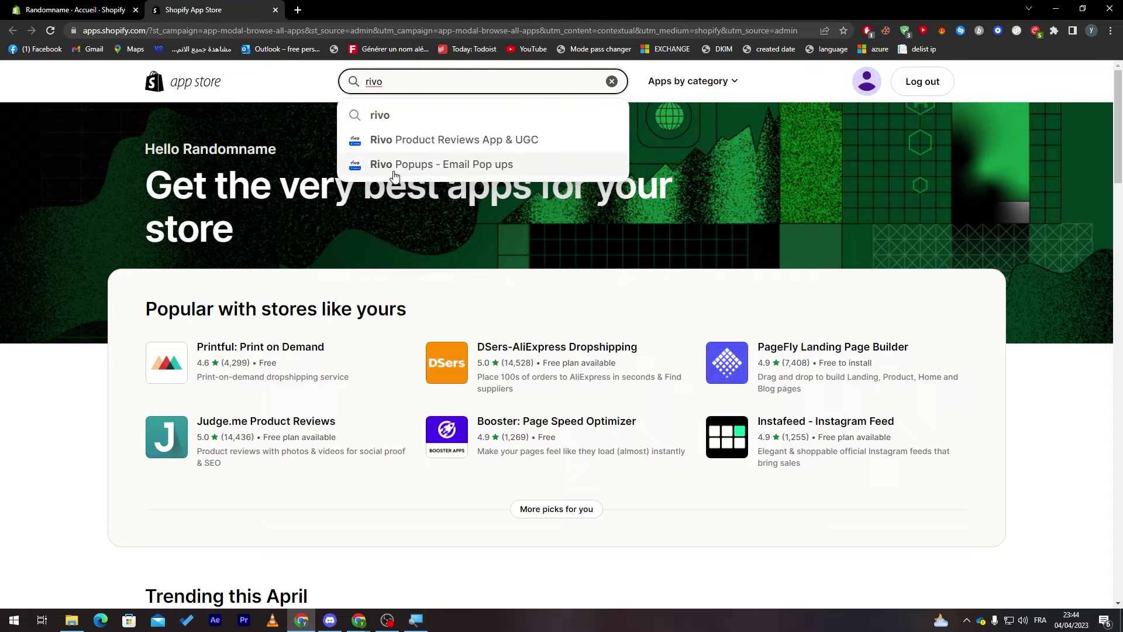
{"action": "left_click", "coordinate": [480, 171]}
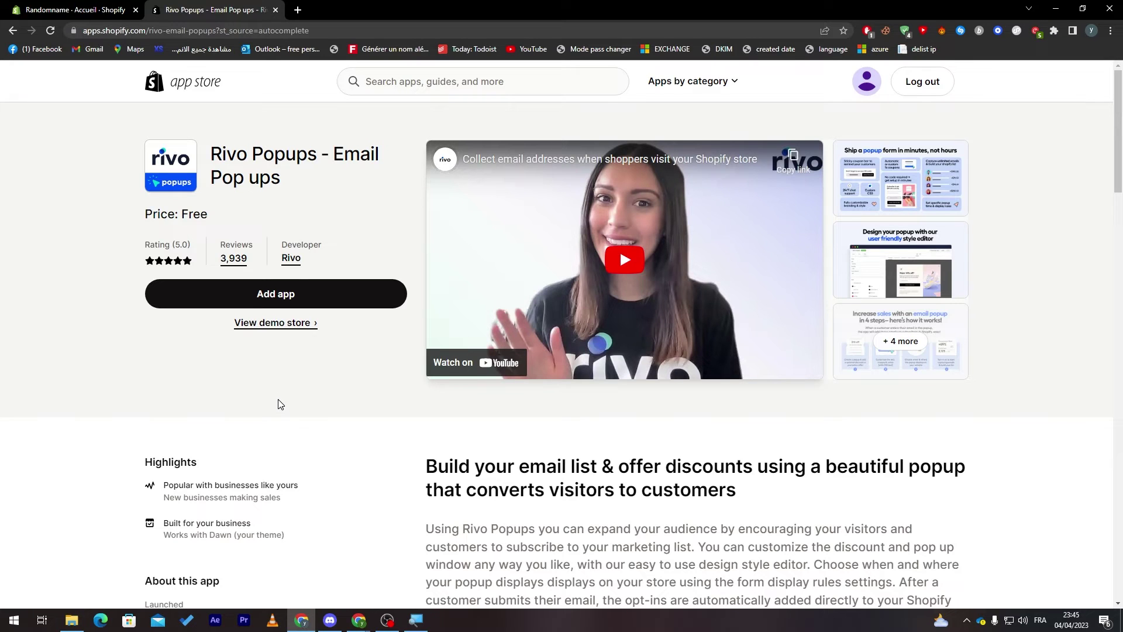
{"action": "right_click", "coordinate": [261, 323]}
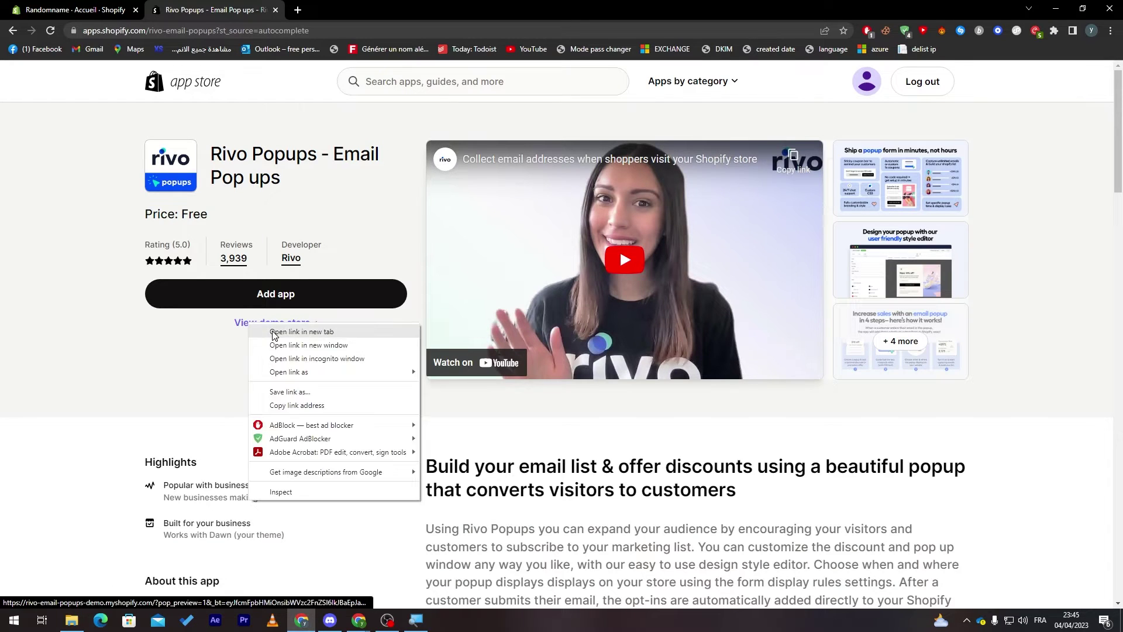
{"action": "left_click", "coordinate": [287, 331]}
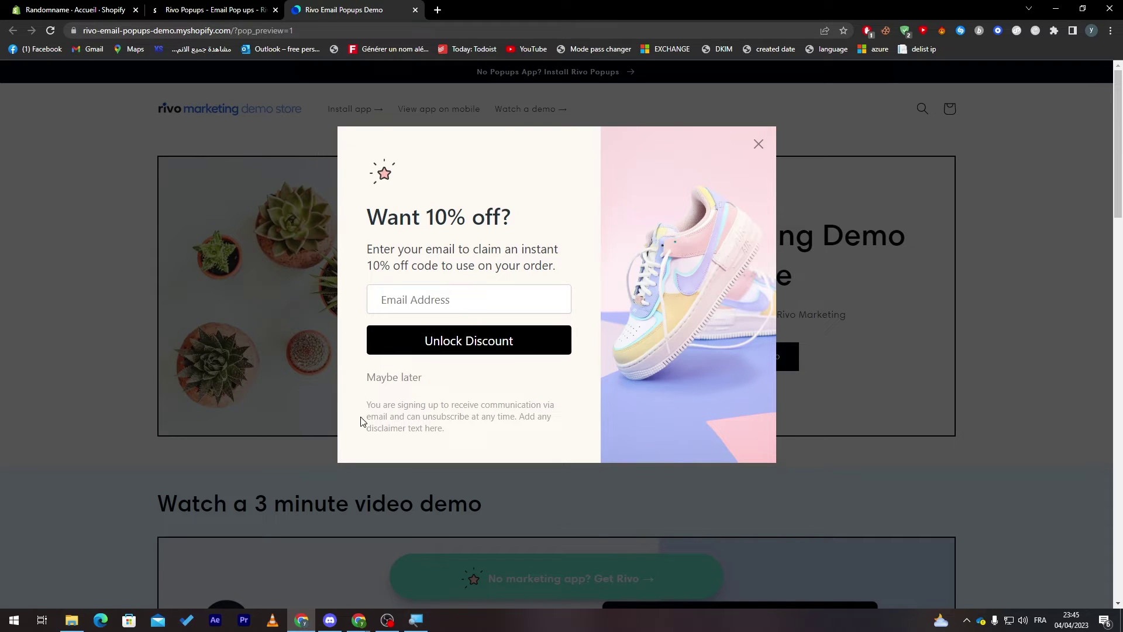
Try the demo popup's email field, close the 'Want 10% off?' popup, and scroll the demo store.
{"action": "double_click", "coordinate": [417, 233]}
{"action": "left_click", "coordinate": [417, 233]}
{"action": "left_click", "coordinate": [405, 307]}
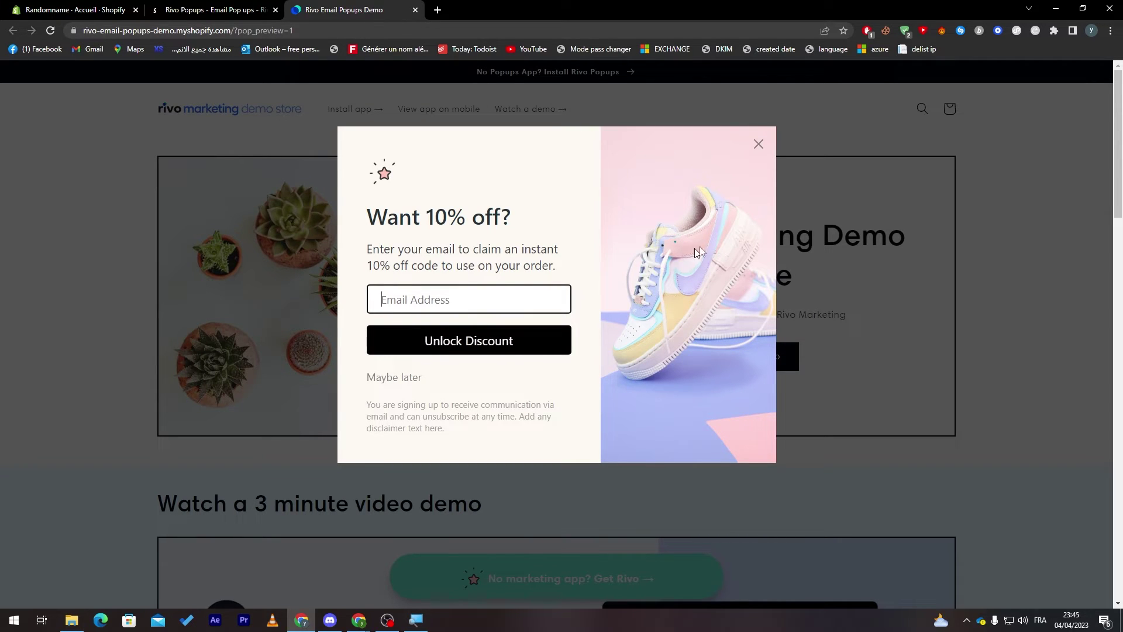
{"action": "left_click", "coordinate": [756, 144]}
{"action": "scroll", "coordinate": [1051, 349], "scroll_direction": "down", "scroll_amount": 10}
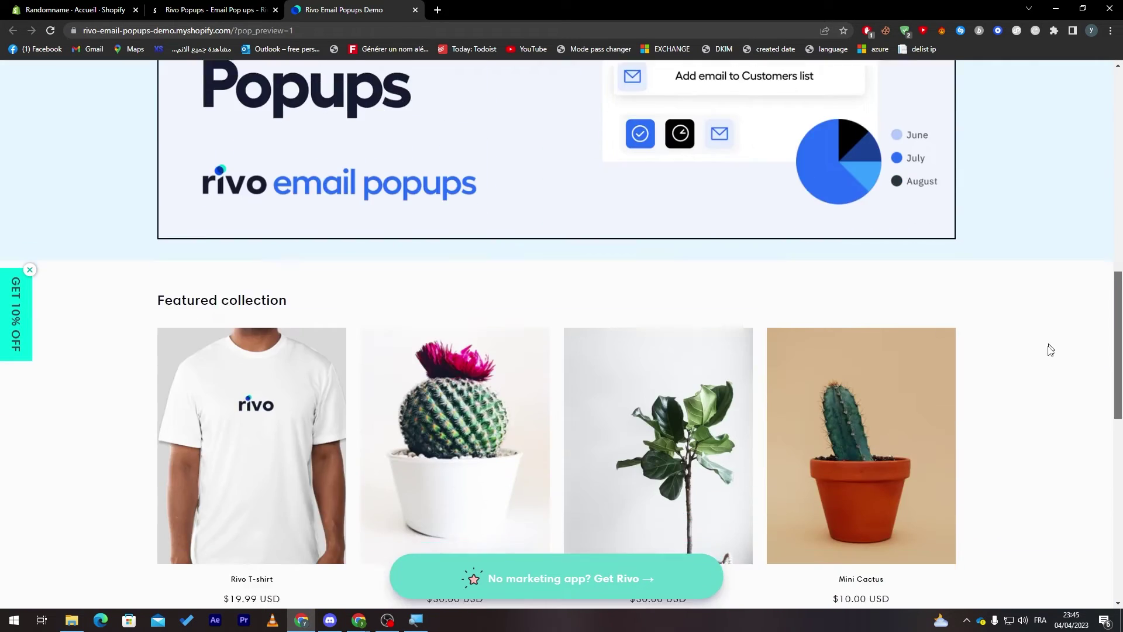
{"action": "scroll", "coordinate": [1053, 421], "scroll_direction": "down", "scroll_amount": 10}
{"action": "scroll", "coordinate": [1055, 499], "scroll_direction": "up", "scroll_amount": 20}
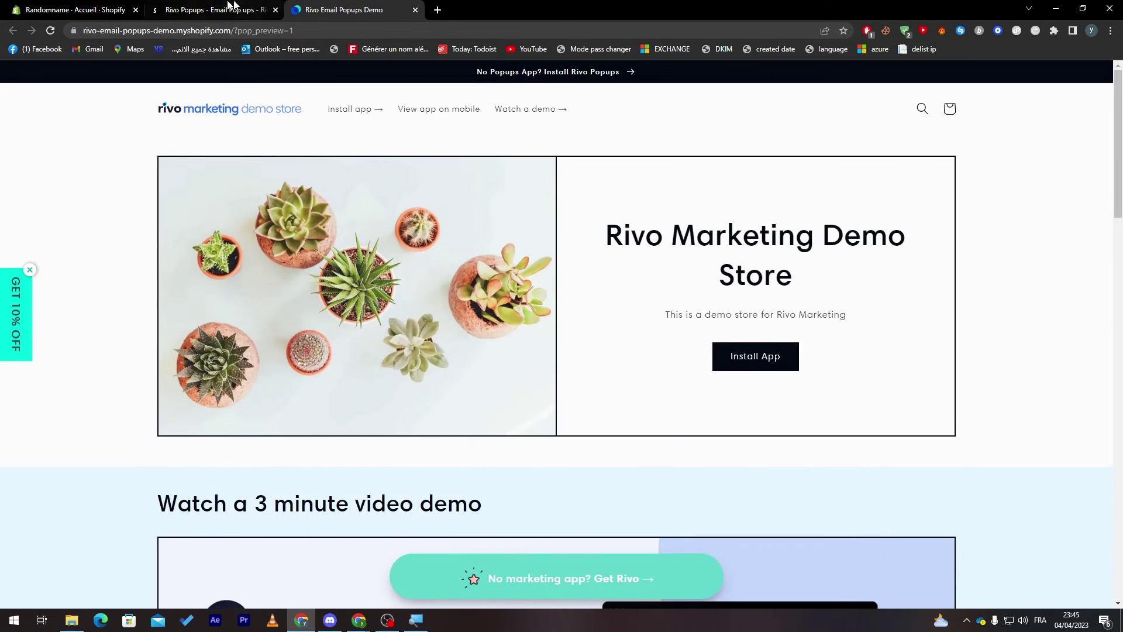
{"action": "left_click", "coordinate": [230, 7]}
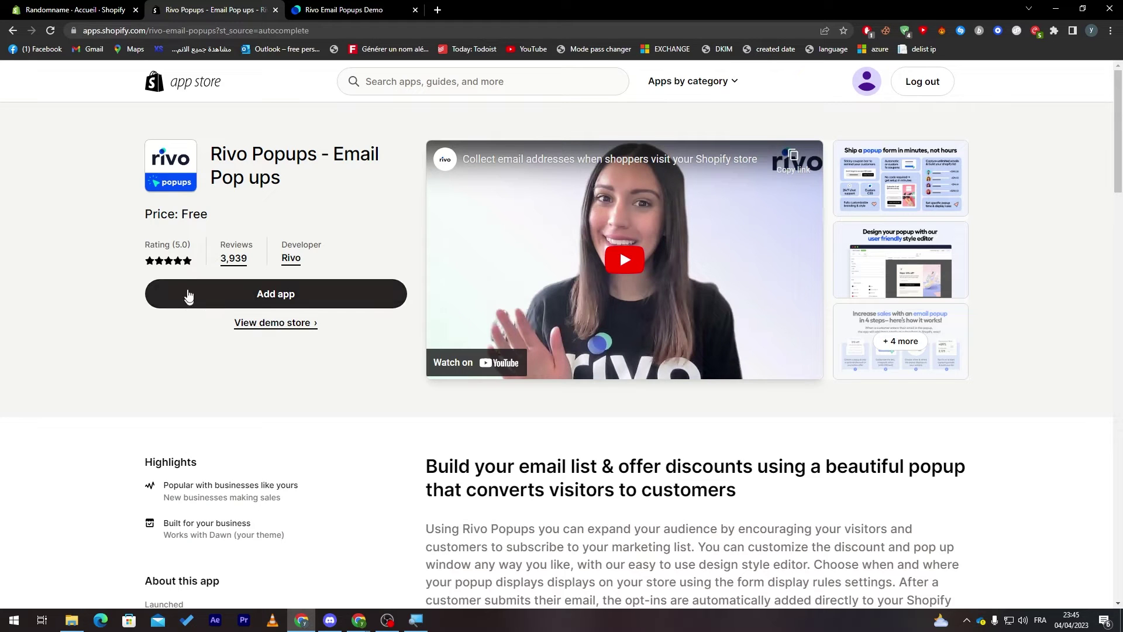
Add the free Rivo Popups - Email Pop ups app to the store and confirm installing it.
{"action": "double_click", "coordinate": [195, 214]}
{"action": "left_click", "coordinate": [225, 216]}
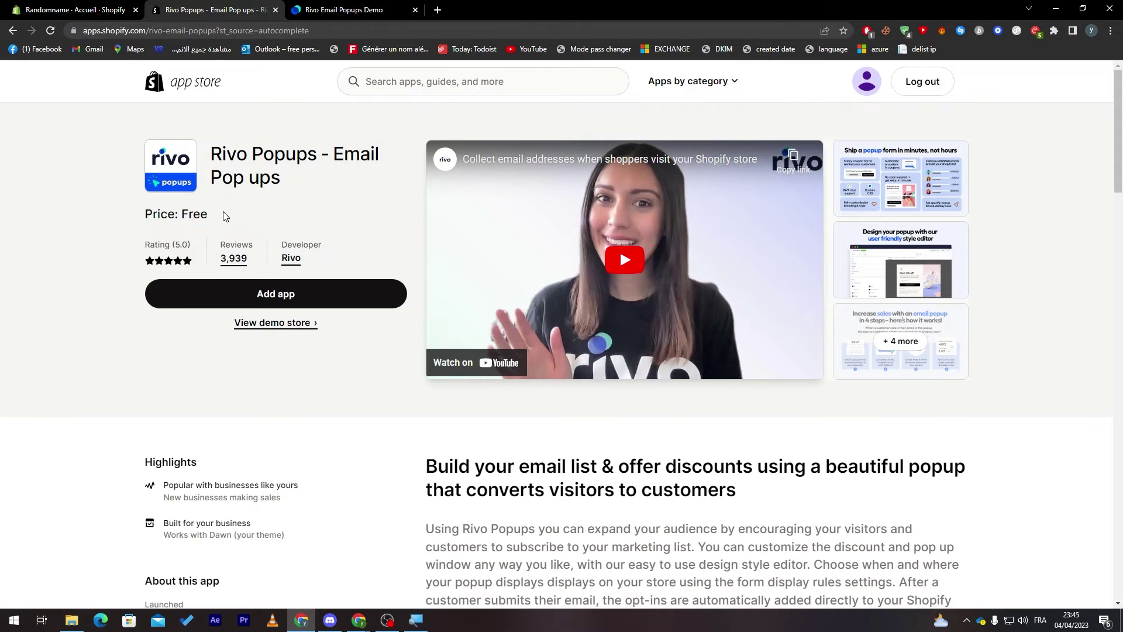
{"action": "left_click", "coordinate": [345, 406]}
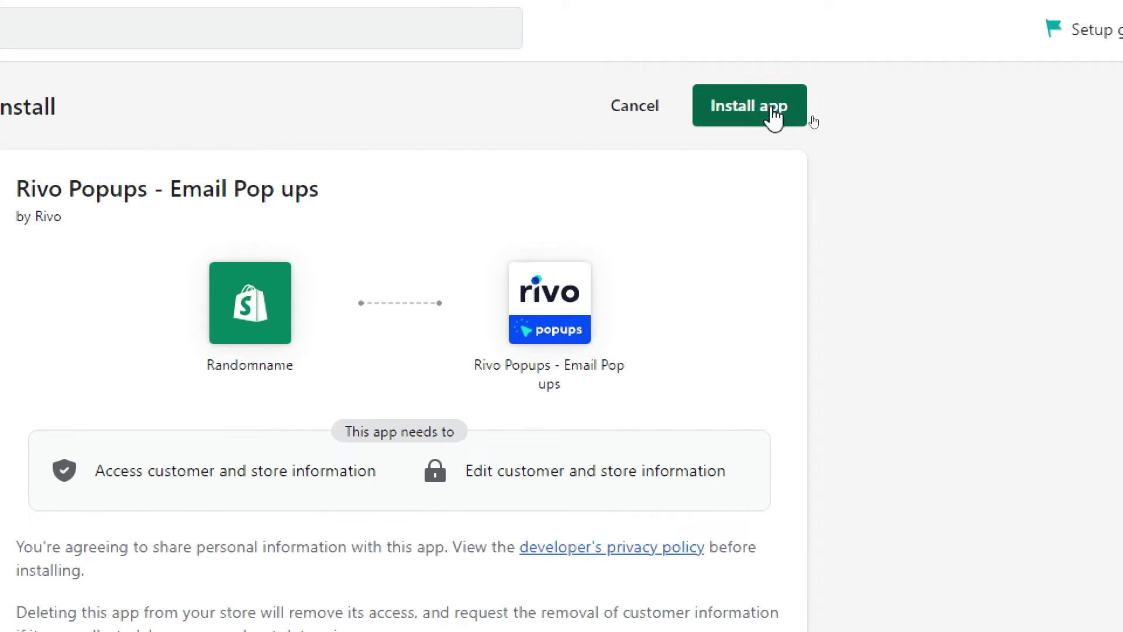
{"action": "left_click", "coordinate": [773, 115]}
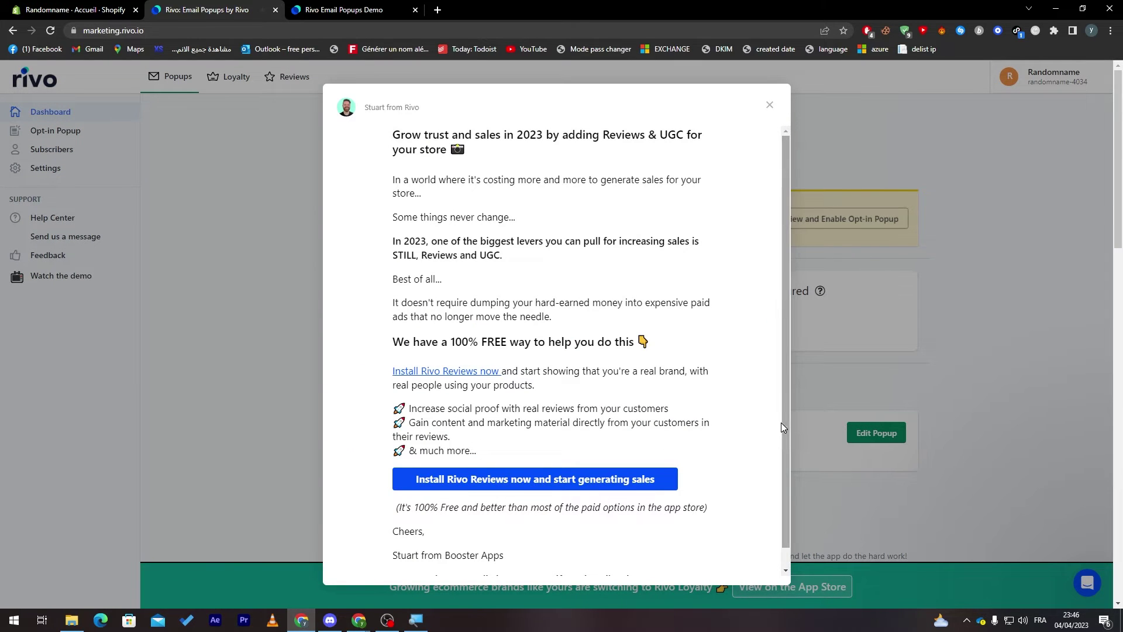
Dismiss the 'Stuart from Rivo' promotional message on the Rivo dashboard.
{"action": "scroll", "coordinate": [780, 423], "scroll_direction": "down", "scroll_amount": 1}
{"action": "scroll", "coordinate": [778, 409], "scroll_direction": "up", "scroll_amount": 1}
{"action": "left_click", "coordinate": [770, 108]}
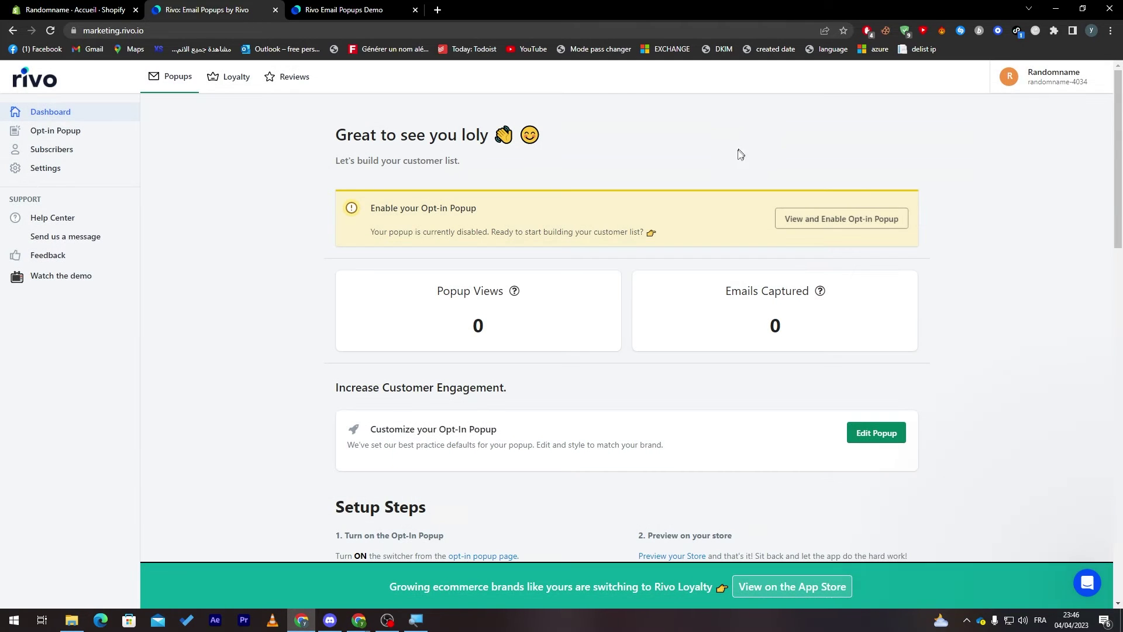
Open the opt-in popup editor and keep the coupon discount type as Percentage Off.
{"action": "left_click", "coordinate": [820, 232]}
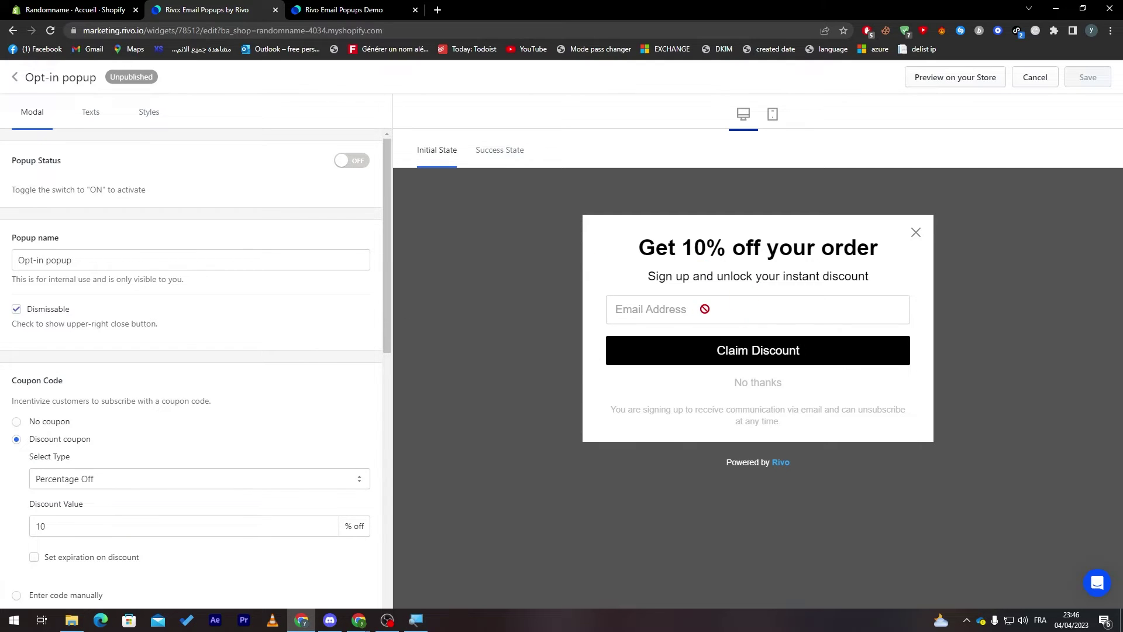
{"action": "left_click_drag", "start_coordinate": [73, 260], "coordinate": [17, 260]}
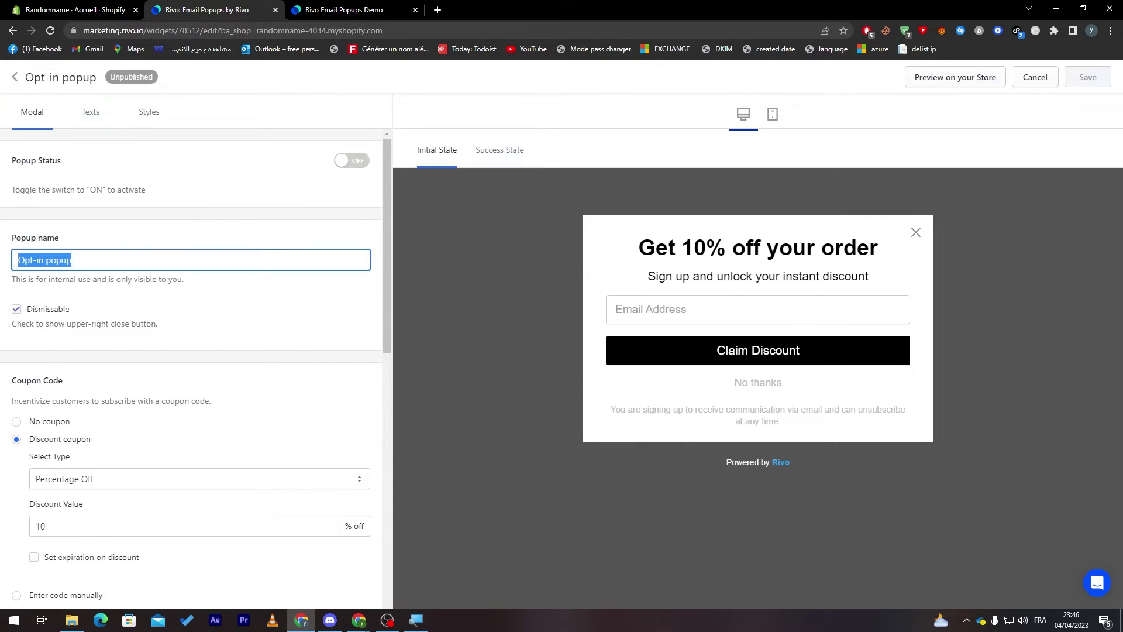
{"action": "left_click_drag", "start_coordinate": [383, 304], "coordinate": [377, 361]}
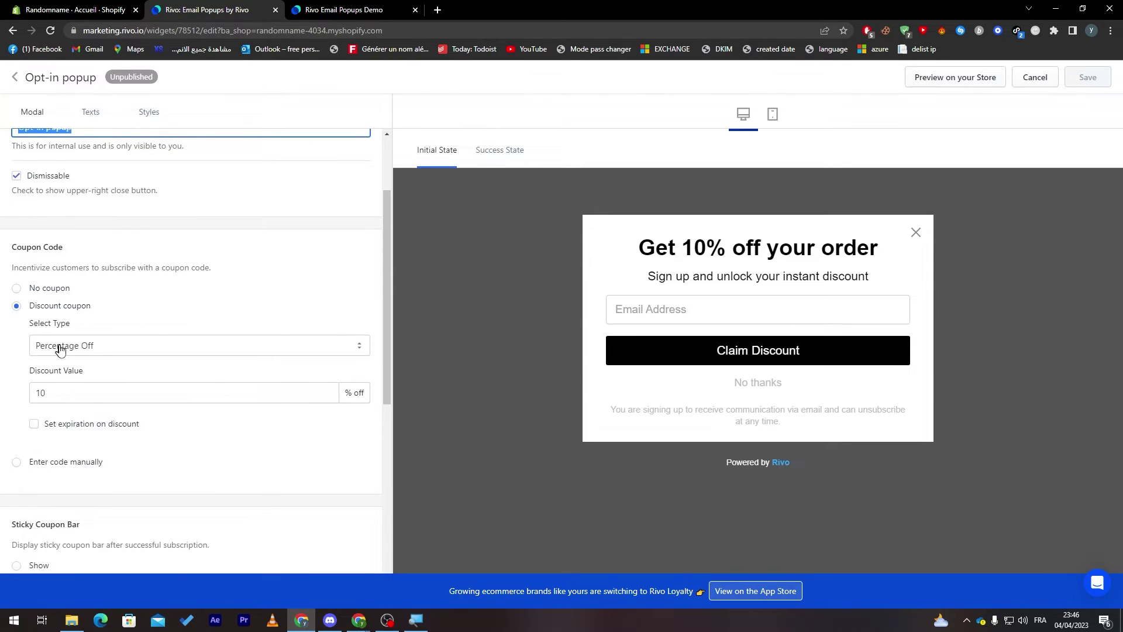
{"action": "left_click", "coordinate": [125, 354]}
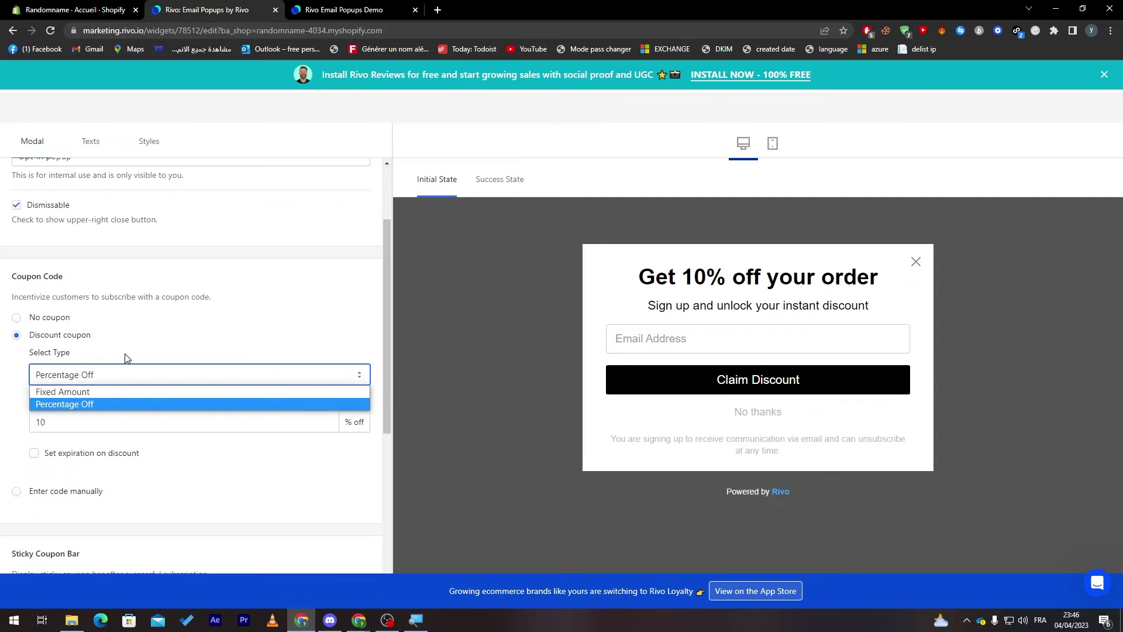
{"action": "left_click", "coordinate": [138, 375]}
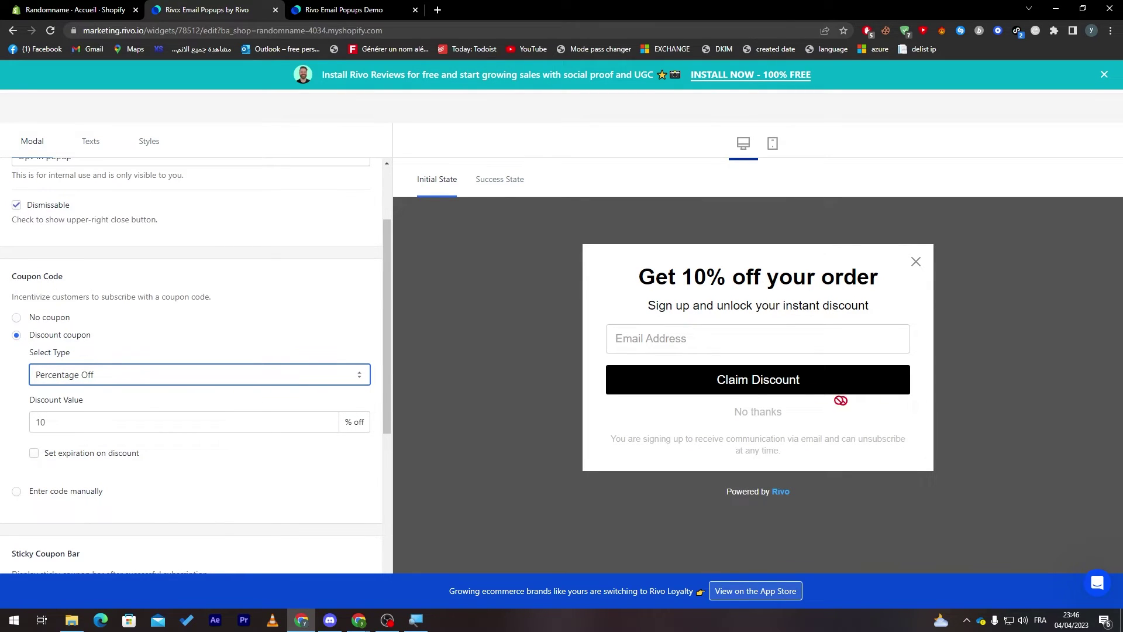
Change the coupon's discount value from 10 to 20.
{"action": "scroll", "coordinate": [380, 301], "scroll_direction": "down", "scroll_amount": 3}
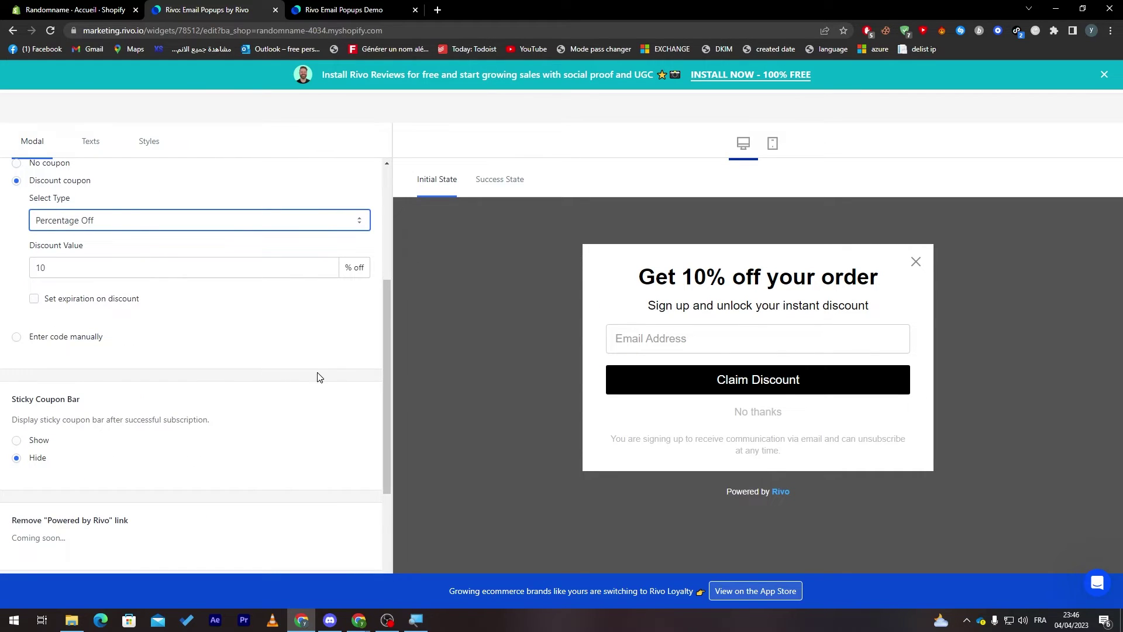
{"action": "left_click", "coordinate": [323, 266]}
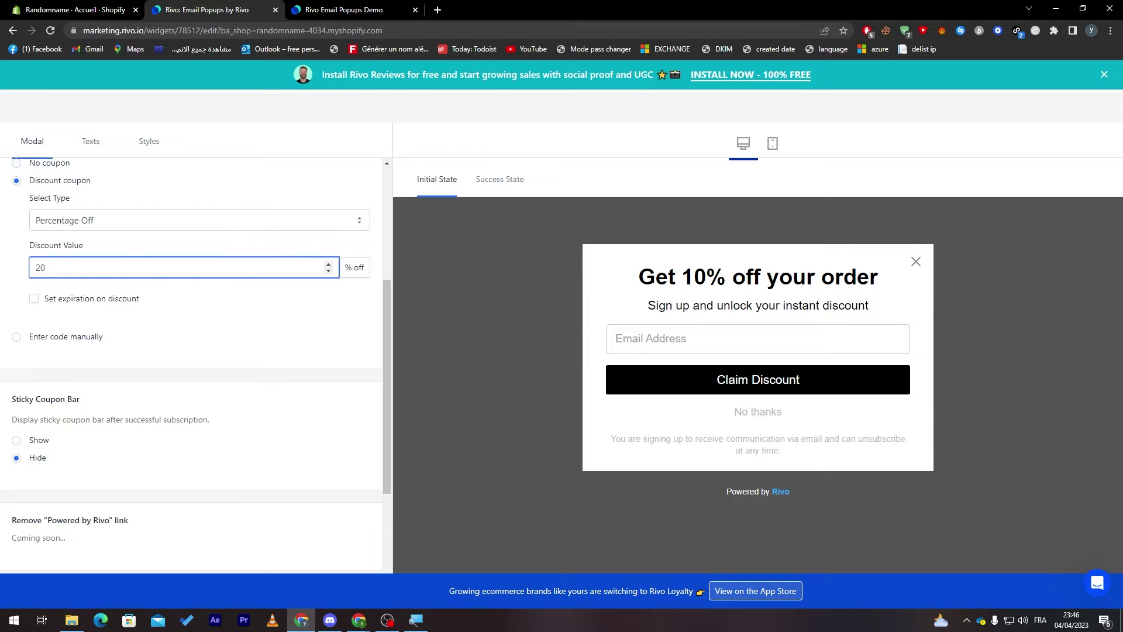
{"action": "left_click", "coordinate": [212, 348]}
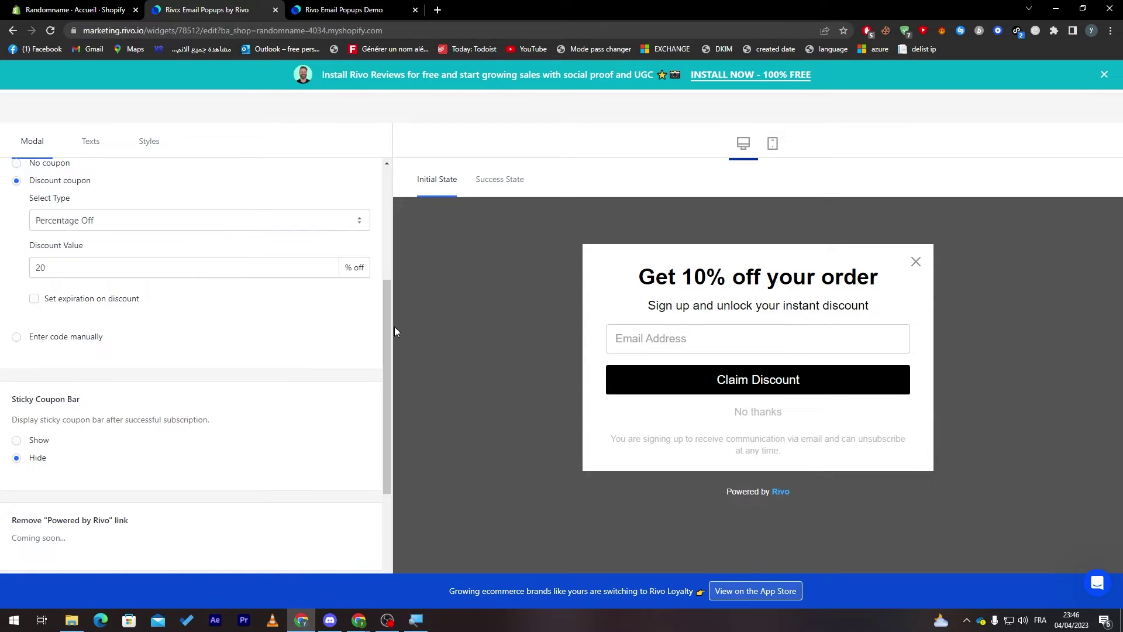
{"action": "scroll", "coordinate": [379, 362], "scroll_direction": "down", "scroll_amount": 4}
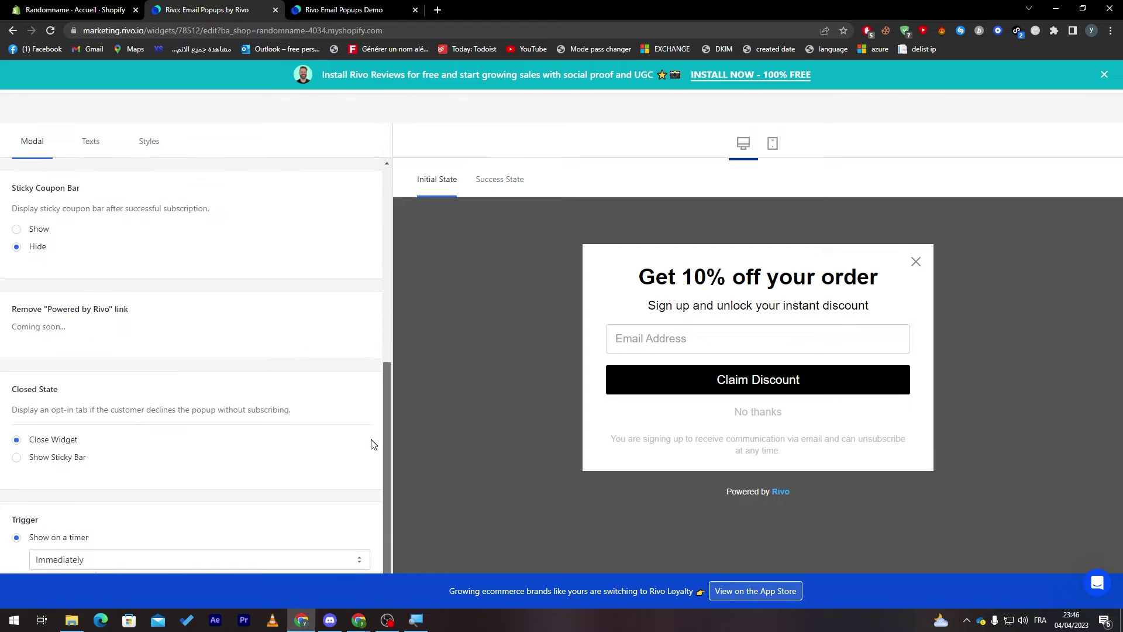
{"action": "scroll", "coordinate": [373, 410], "scroll_direction": "up", "scroll_amount": 3}
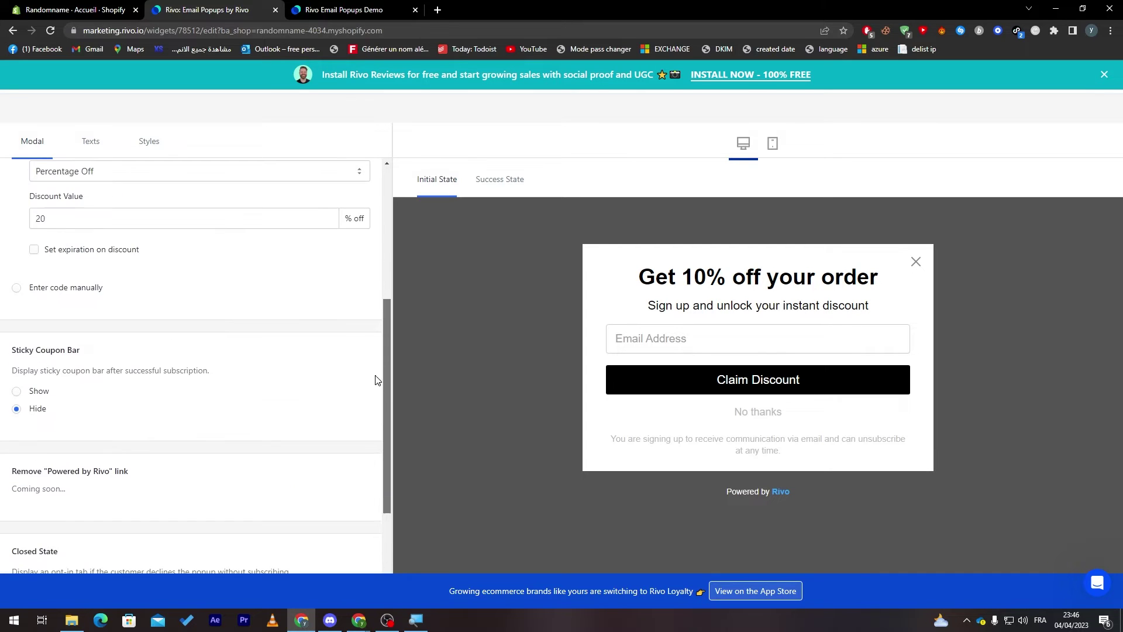
{"action": "left_click", "coordinate": [98, 146]}
Change the popup title from 10% to 'Get 20% off your order'.
{"action": "left_click_drag", "start_coordinate": [399, 370], "coordinate": [682, 268]}
{"action": "left_click", "coordinate": [305, 210]}
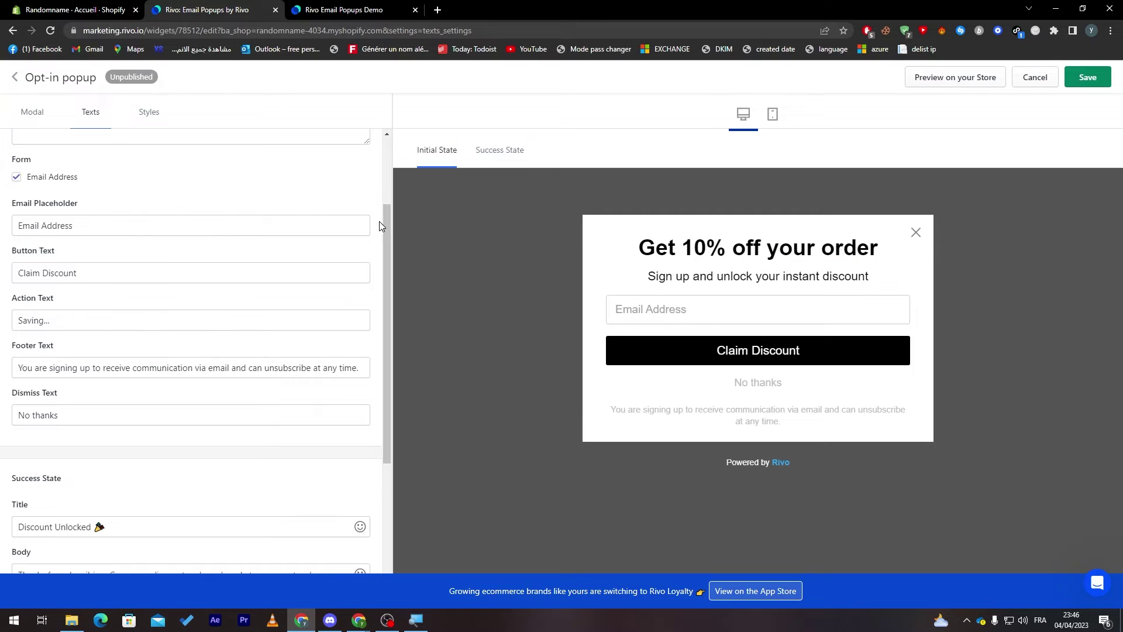
{"action": "scroll", "coordinate": [386, 225], "scroll_direction": "up", "scroll_amount": 3}
{"action": "left_click", "coordinate": [37, 209]}
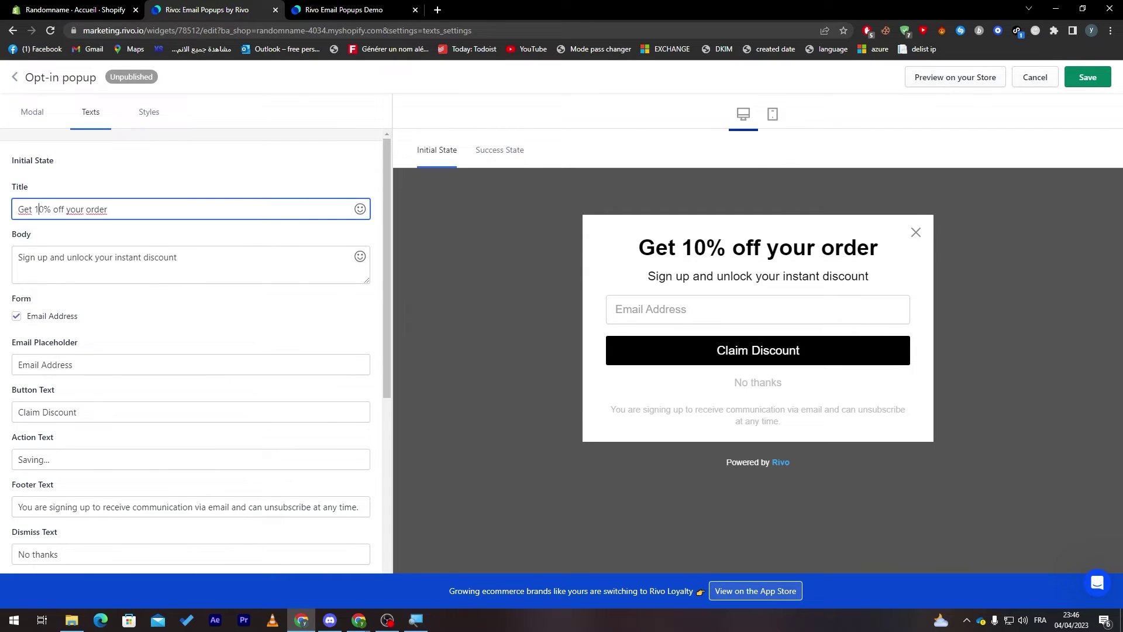
{"action": "key", "text": "BackSpace"}
{"action": "type", "text": "é"}
{"action": "key", "text": "BackSpace"}
{"action": "type", "text": "2"}
Replace the popup body text with 'Subscribe to get every news'.
{"action": "left_click", "coordinate": [146, 262]}
{"action": "double_click", "coordinate": [145, 263]}
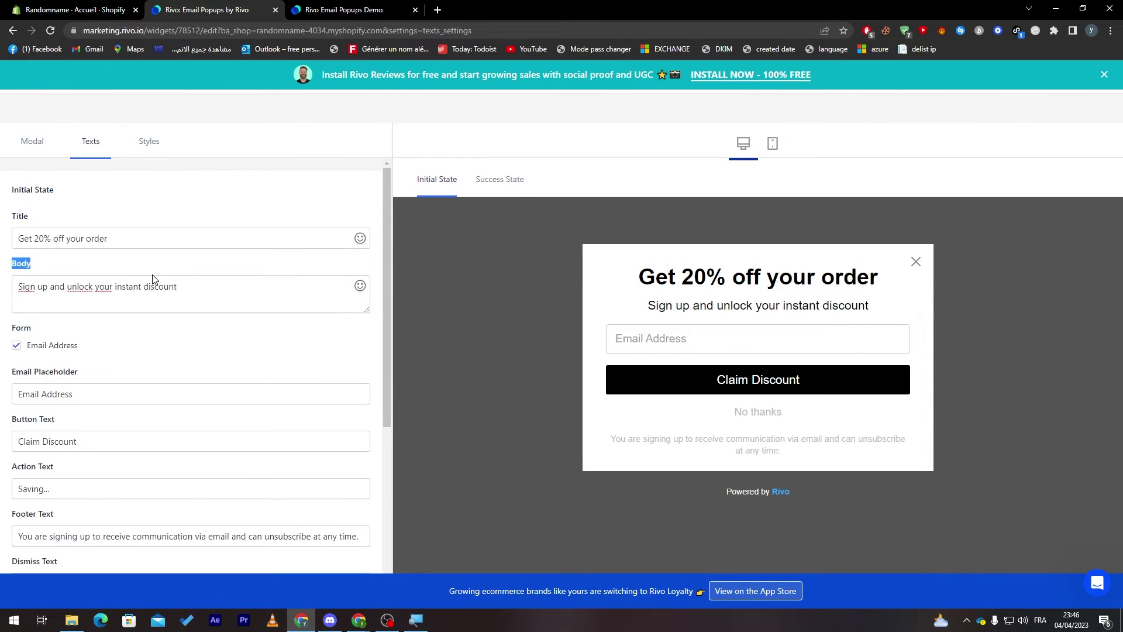
{"action": "triple_click", "coordinate": [155, 283]}
{"action": "type", "text": "Subs"}
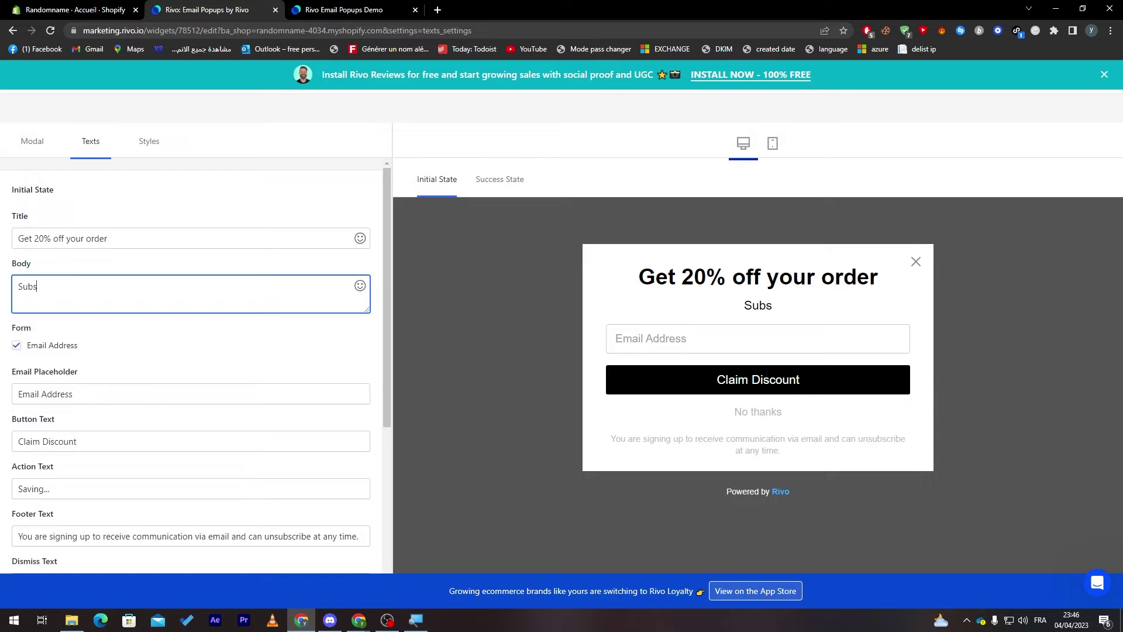
{"action": "type", "text": "cribe to get ev"}
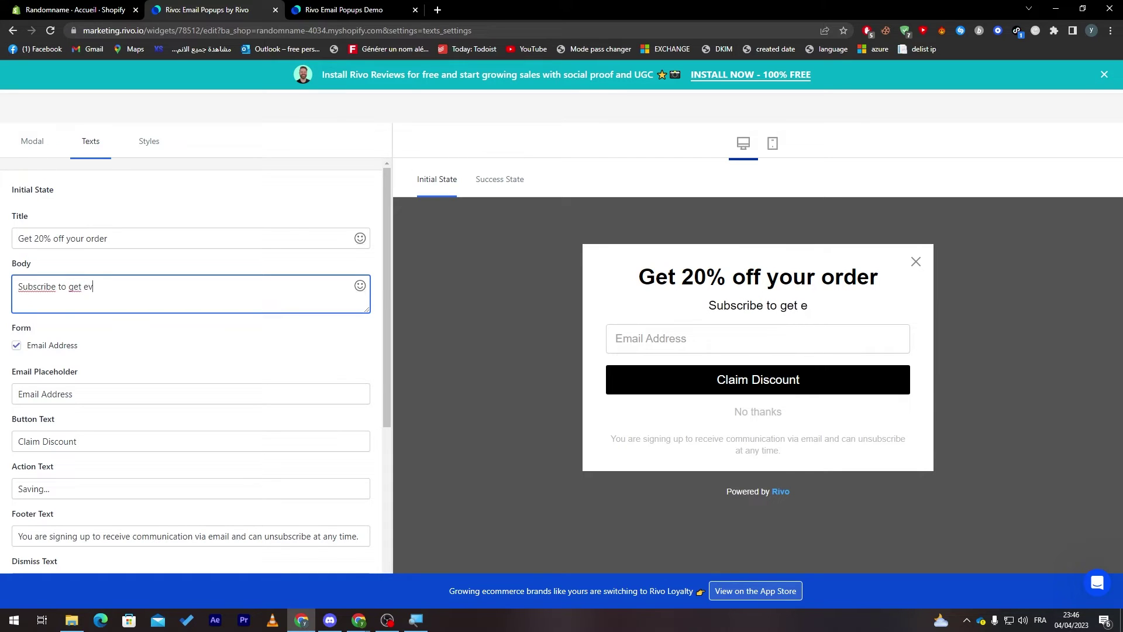
{"action": "type", "text": "ery news"}
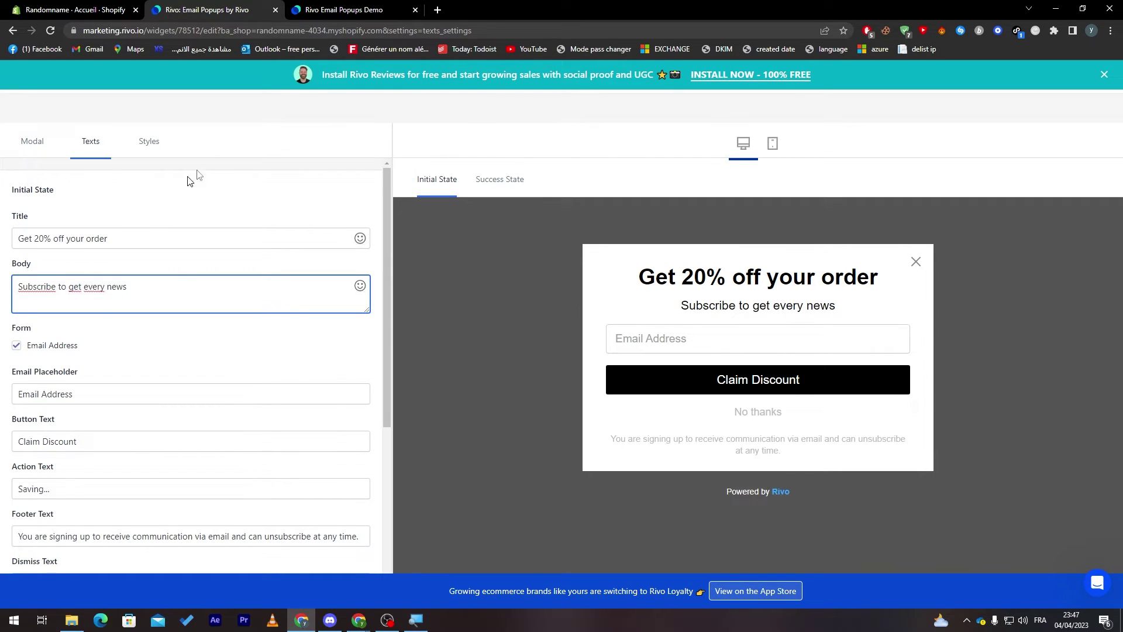
{"action": "scroll", "coordinate": [383, 375], "scroll_direction": "down", "scroll_amount": 3}
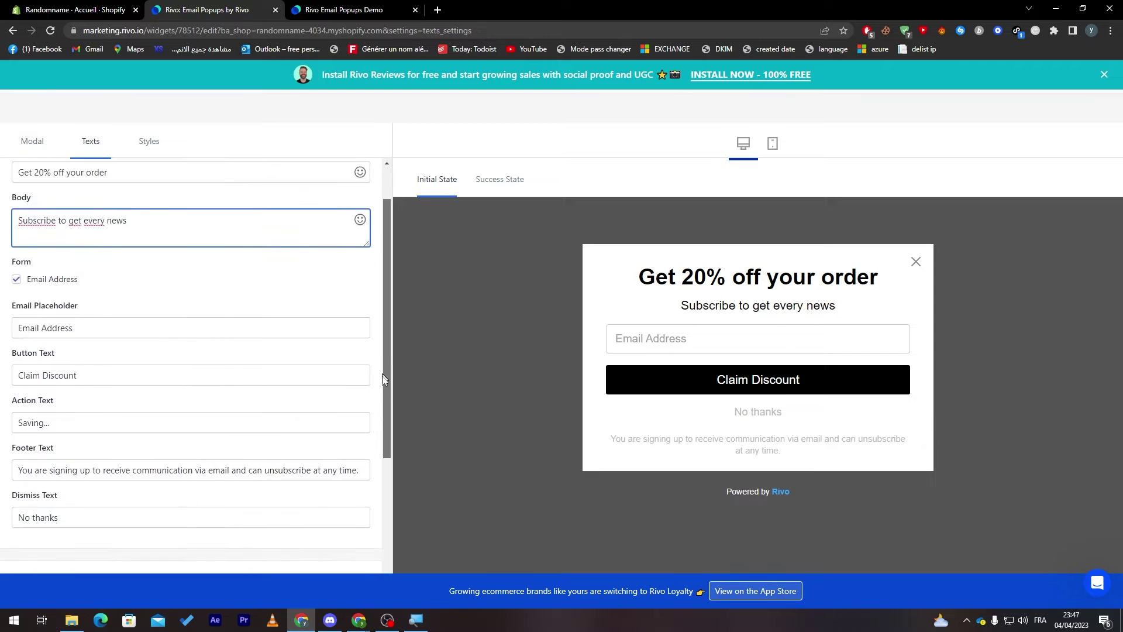
{"action": "triple_click", "coordinate": [64, 230]}
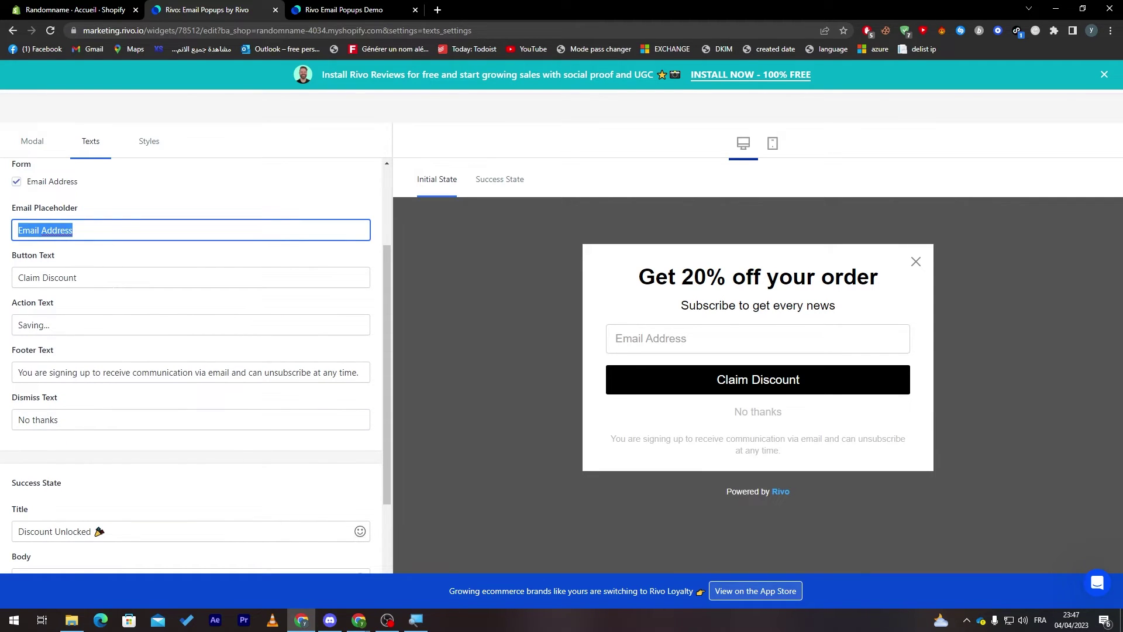
{"action": "type", "text": "Write yo"}
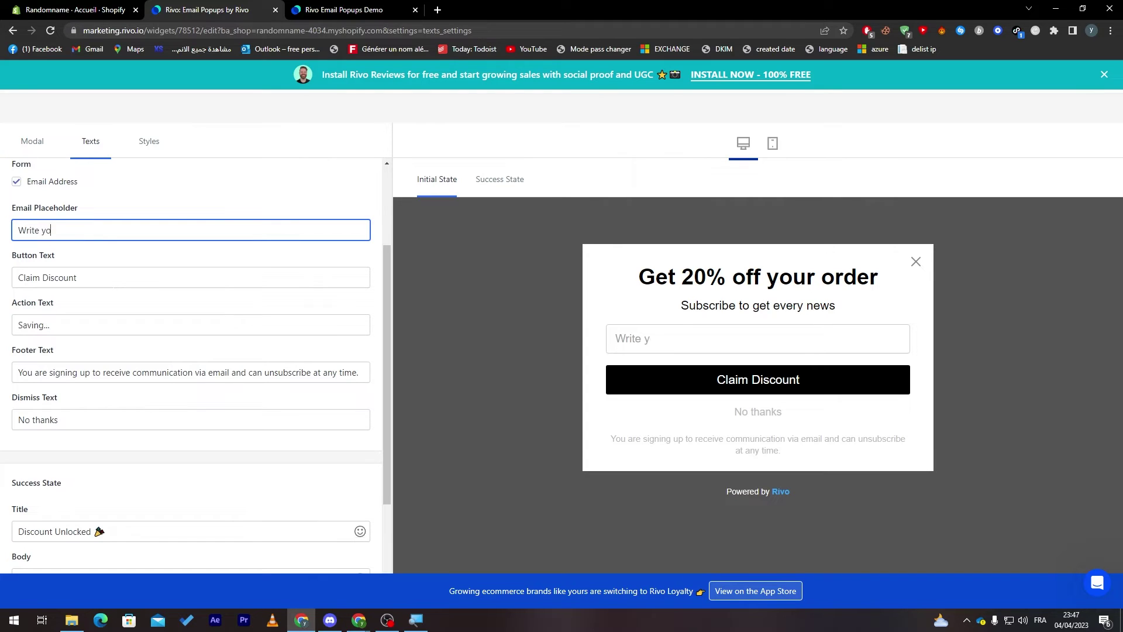
{"action": "type", "text": "ur emai"}
{"action": "key", "text": "BackSpace"}
{"action": "type", "text": "emai"}
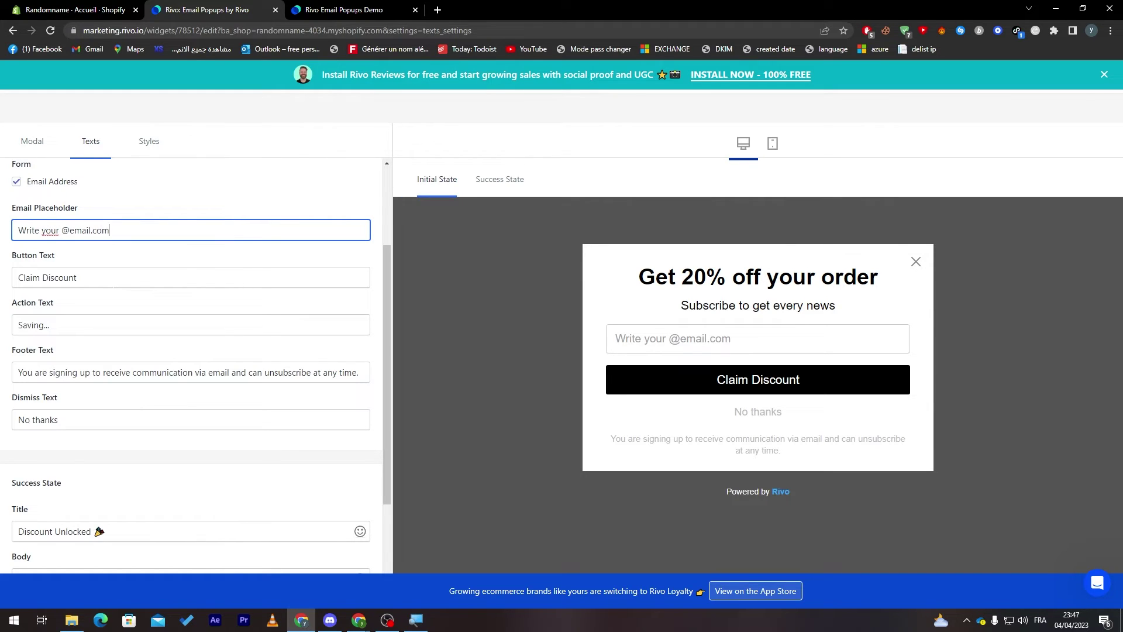
Check the Button, Action and Dismiss Text fields without changing them, then go to Styles.
{"action": "left_click", "coordinate": [97, 280]}
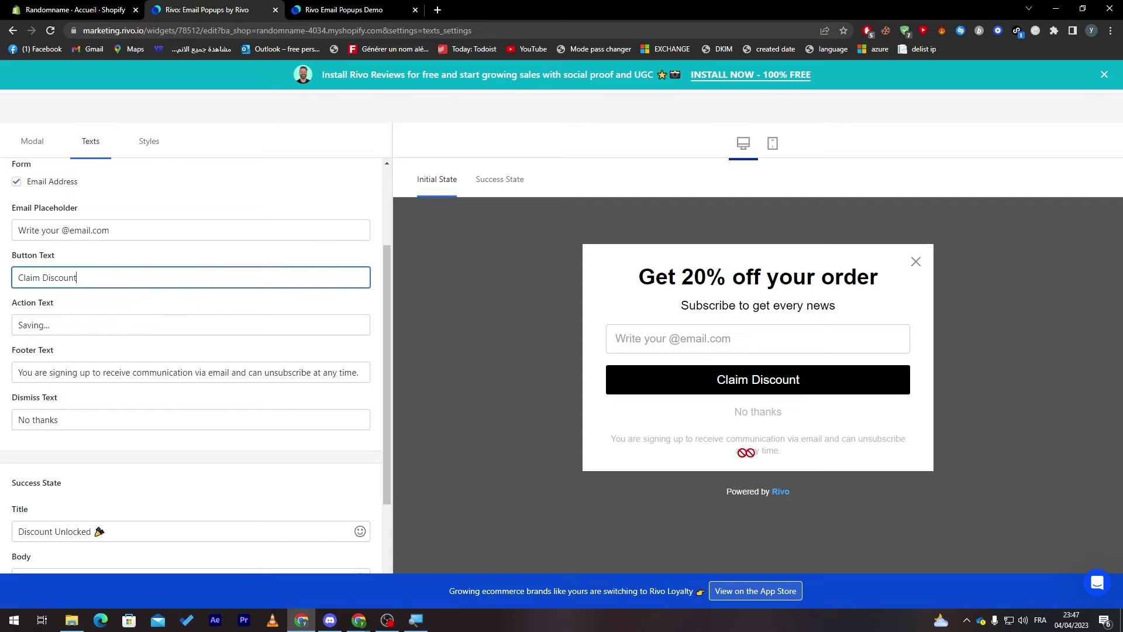
{"action": "left_click", "coordinate": [50, 325]}
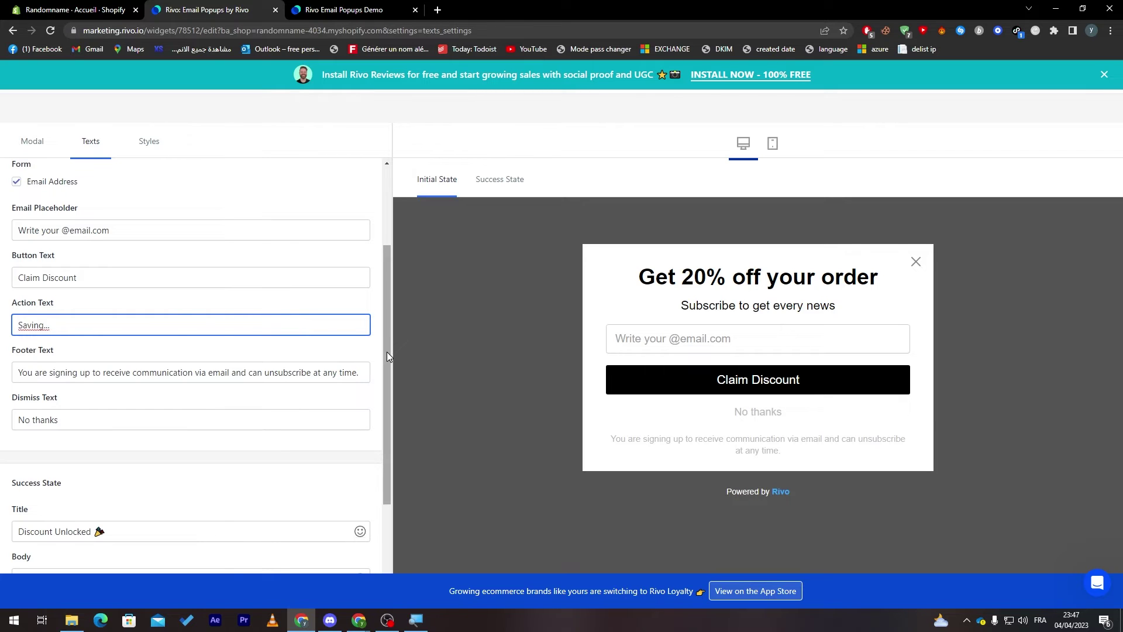
{"action": "left_click_drag", "start_coordinate": [388, 352], "coordinate": [386, 397]}
{"action": "left_click", "coordinate": [74, 327]}
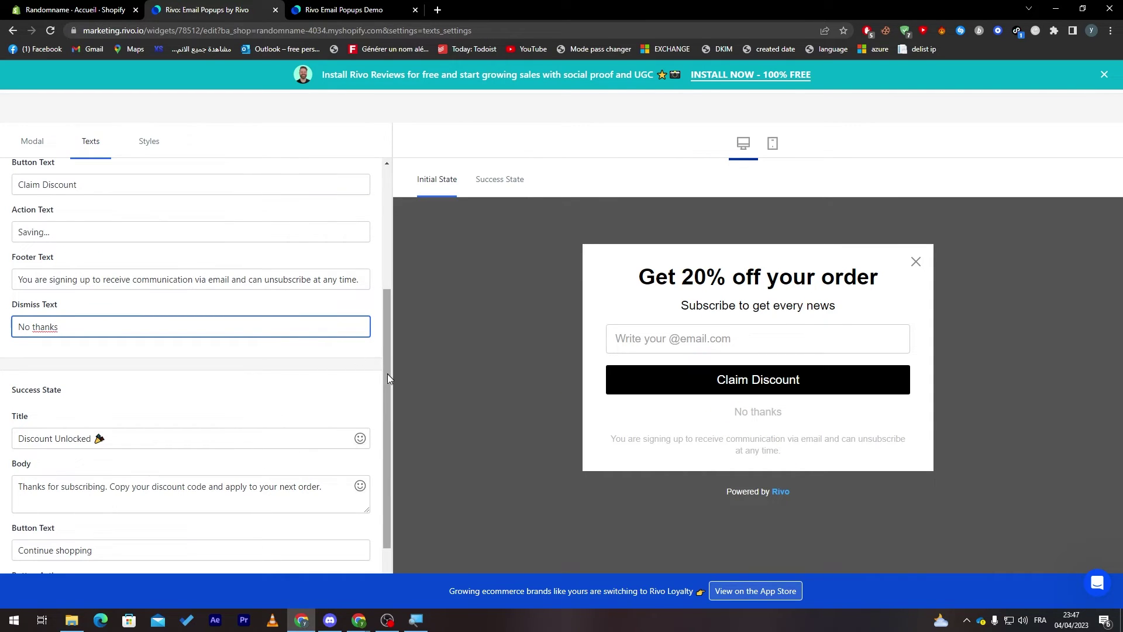
{"action": "scroll", "coordinate": [74, 379], "scroll_direction": "down", "scroll_amount": 2}
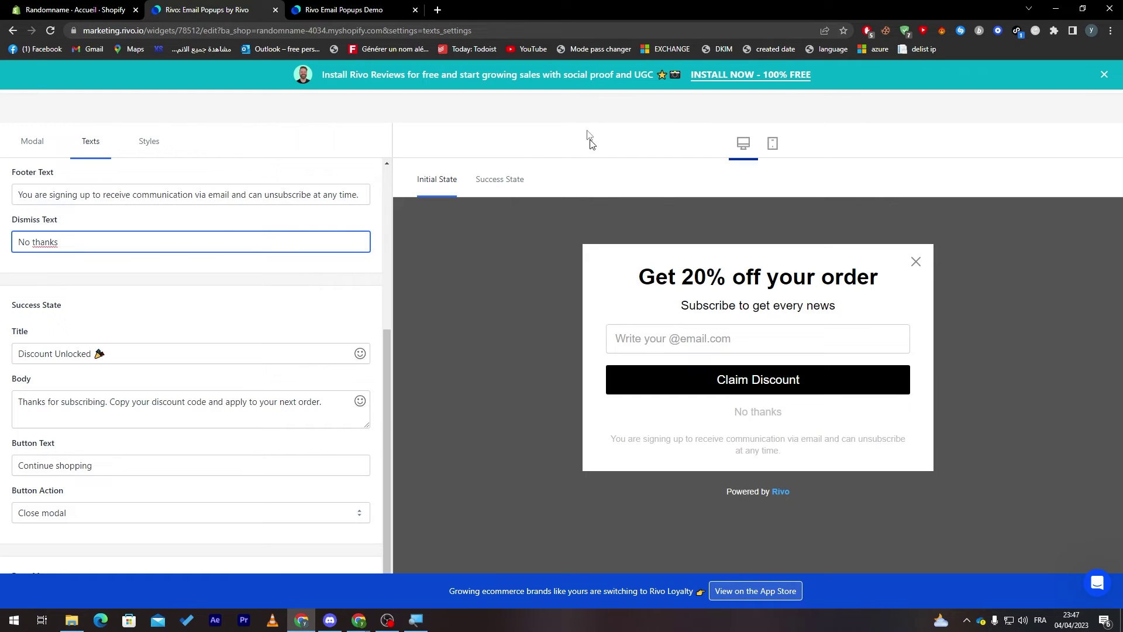
{"action": "left_click", "coordinate": [142, 145]}
Keep Arial as the font and try Large modal size before returning to Regular.
{"action": "left_click_drag", "start_coordinate": [389, 319], "coordinate": [389, 153]}
{"action": "left_click", "coordinate": [64, 211]}
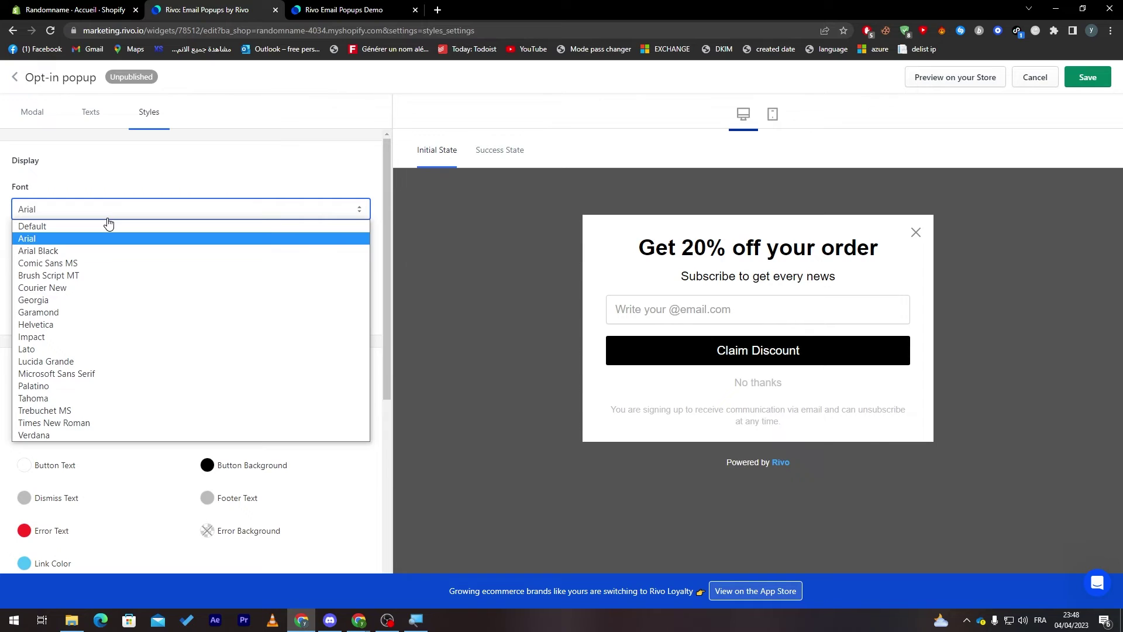
{"action": "left_click", "coordinate": [107, 219]}
{"action": "left_click", "coordinate": [50, 258]}
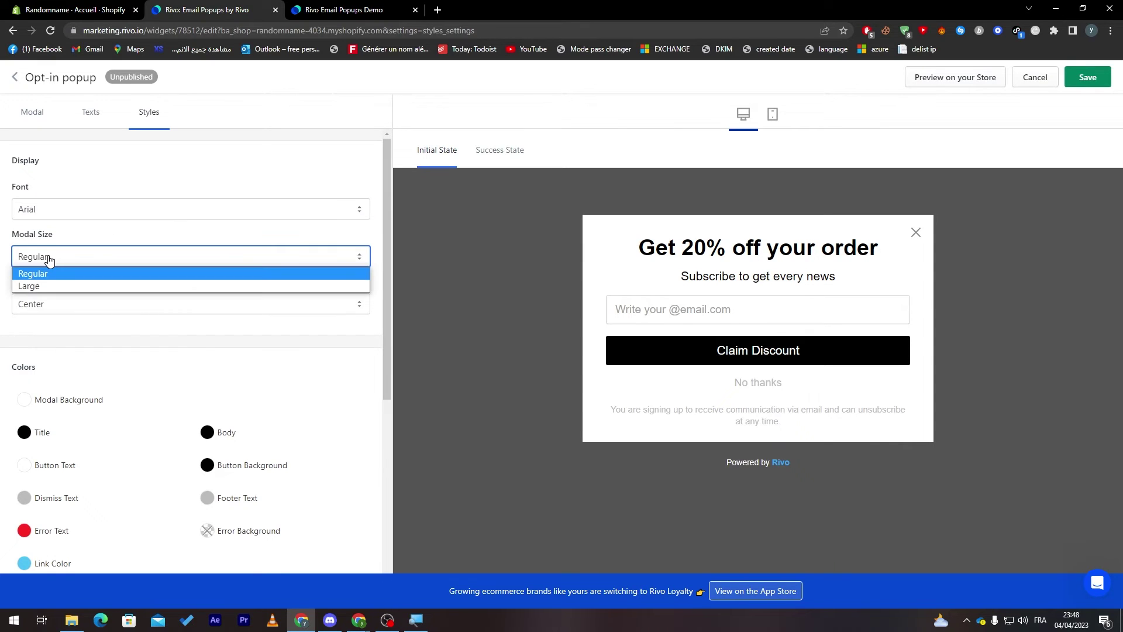
{"action": "left_click", "coordinate": [35, 286]}
{"action": "left_click", "coordinate": [52, 263]}
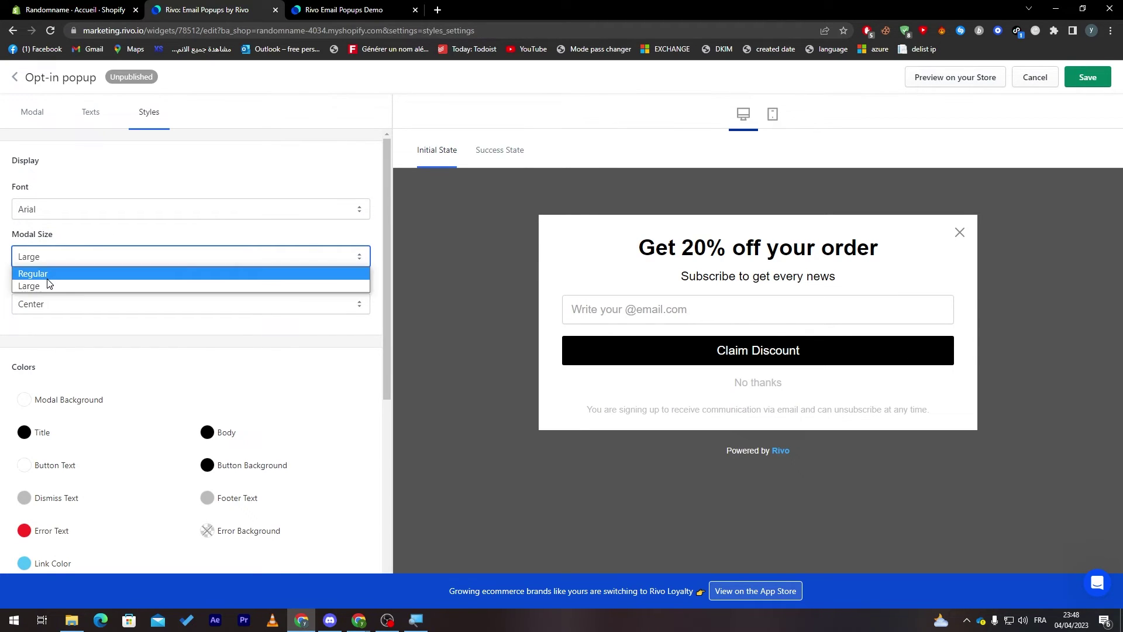
{"action": "left_click", "coordinate": [36, 271]}
Try Left and Right content alignment, then settle on Center.
{"action": "left_click", "coordinate": [45, 304]}
{"action": "left_click", "coordinate": [56, 323]}
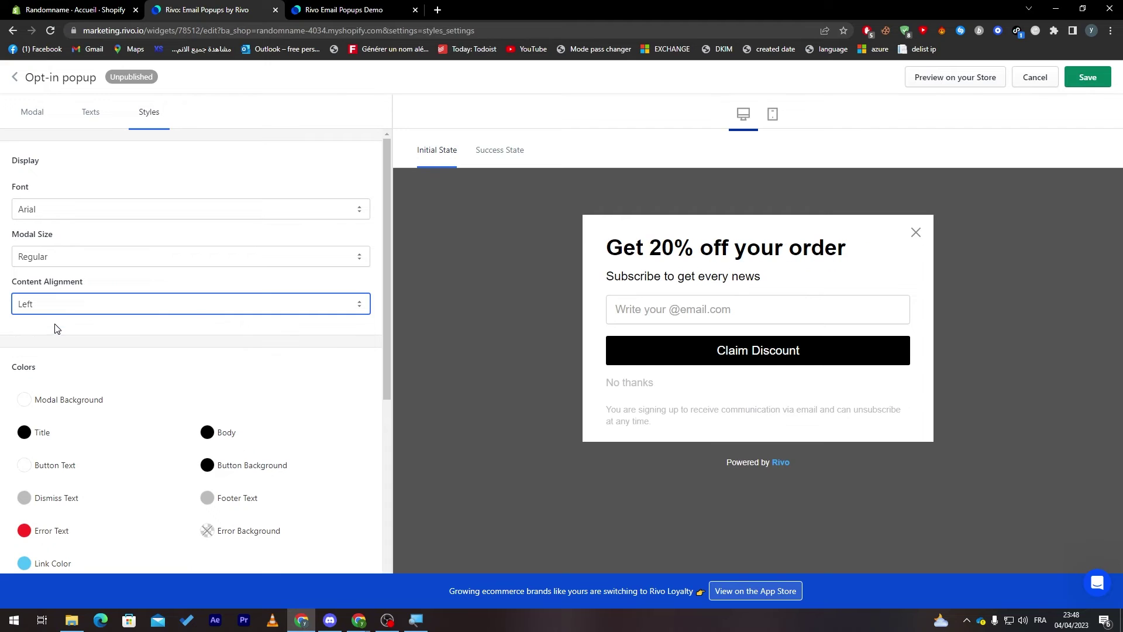
{"action": "left_click", "coordinate": [62, 309]}
{"action": "left_click", "coordinate": [52, 344]}
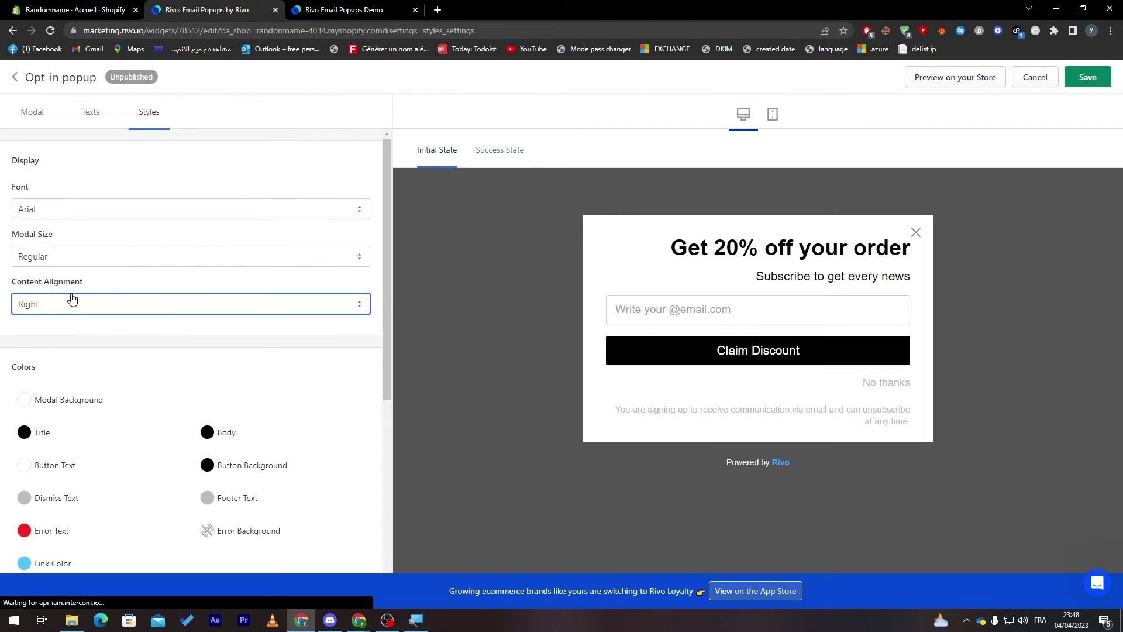
{"action": "left_click", "coordinate": [50, 334]}
{"action": "left_click", "coordinate": [50, 360]}
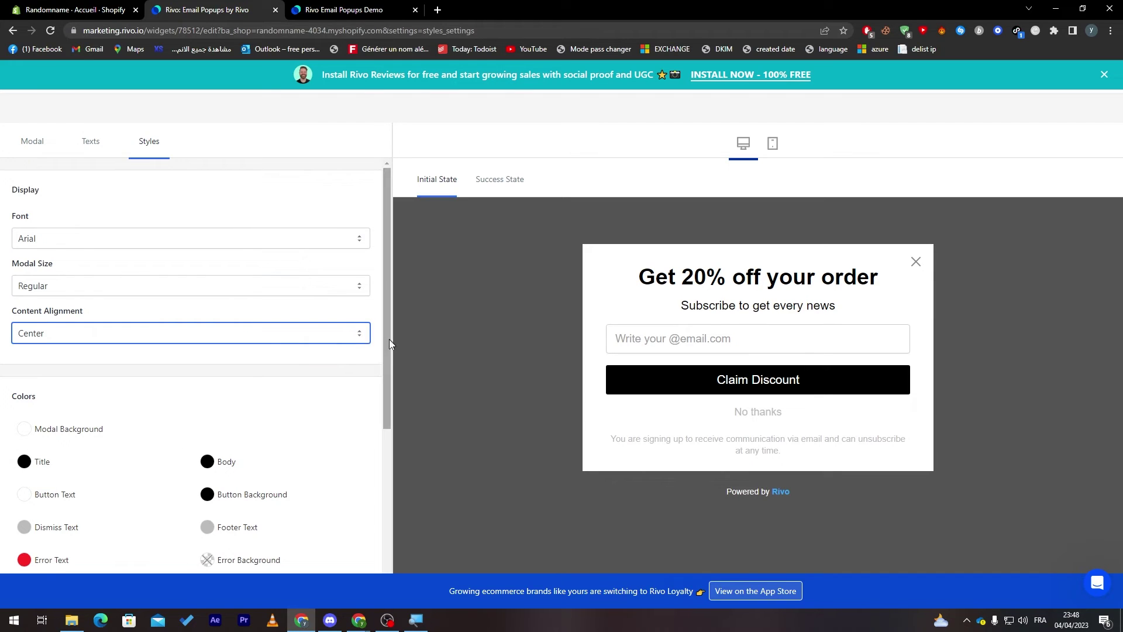
{"action": "scroll", "coordinate": [389, 339], "scroll_direction": "down", "scroll_amount": 3}
Make the error background light green and the Claim Discount button background blue.
{"action": "left_click", "coordinate": [250, 398]}
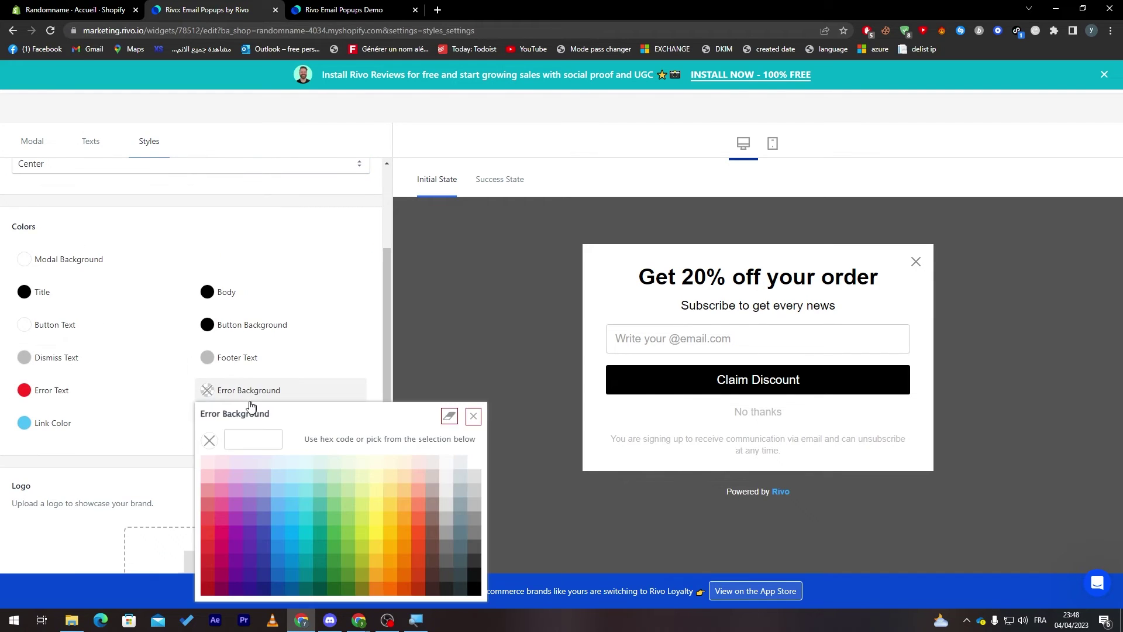
{"action": "left_click", "coordinate": [349, 494]}
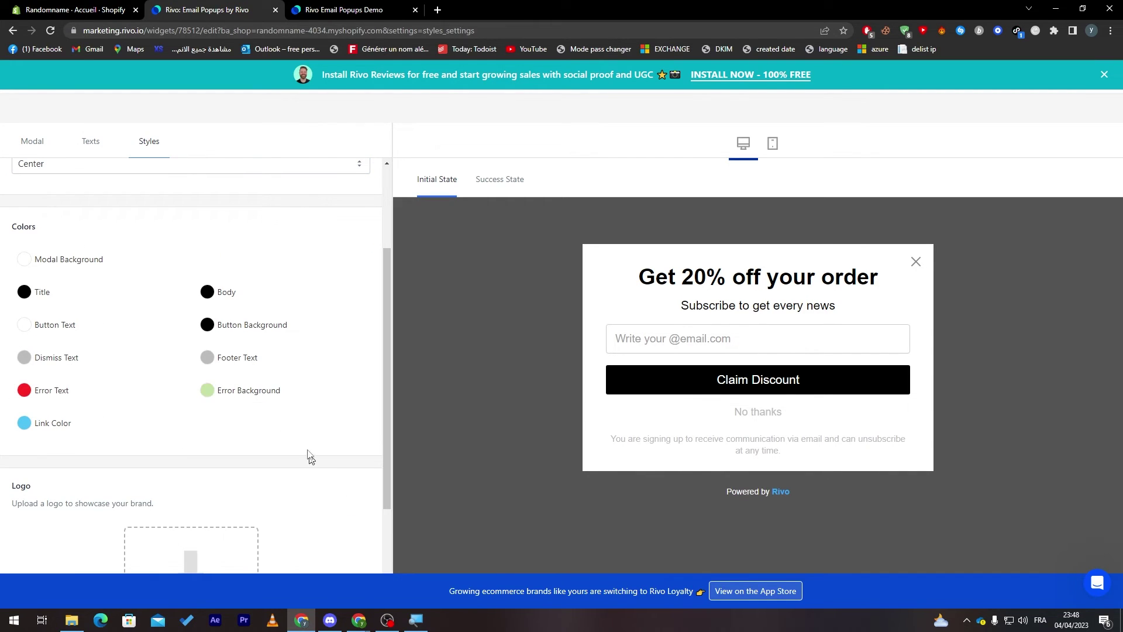
{"action": "left_click", "coordinate": [227, 359]}
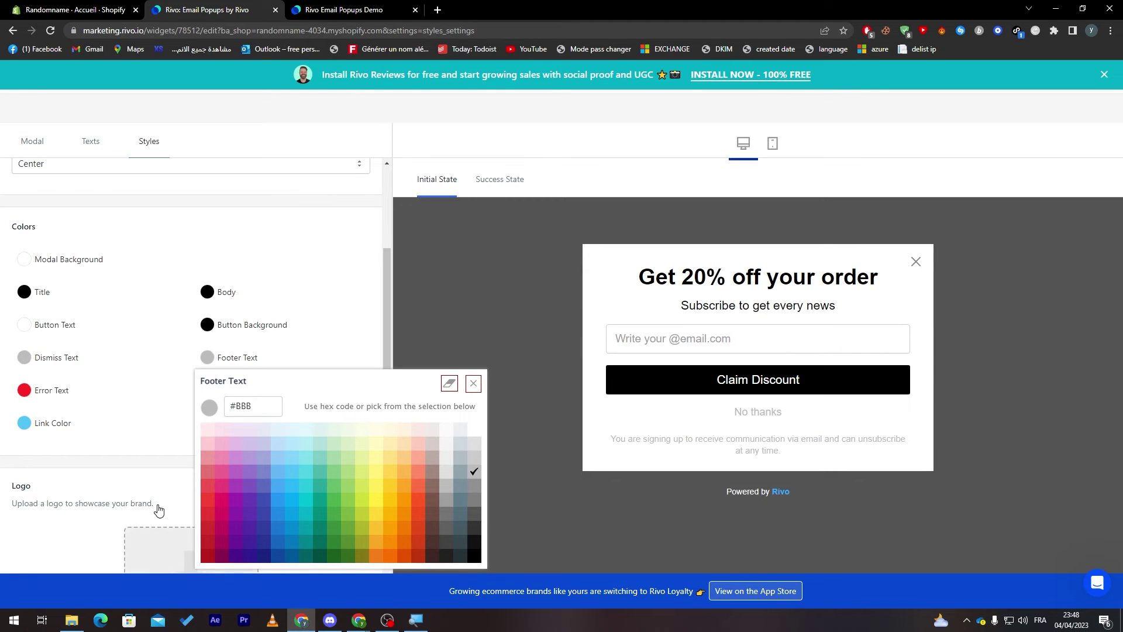
{"action": "left_click", "coordinate": [130, 431]}
{"action": "left_click", "coordinate": [217, 334]}
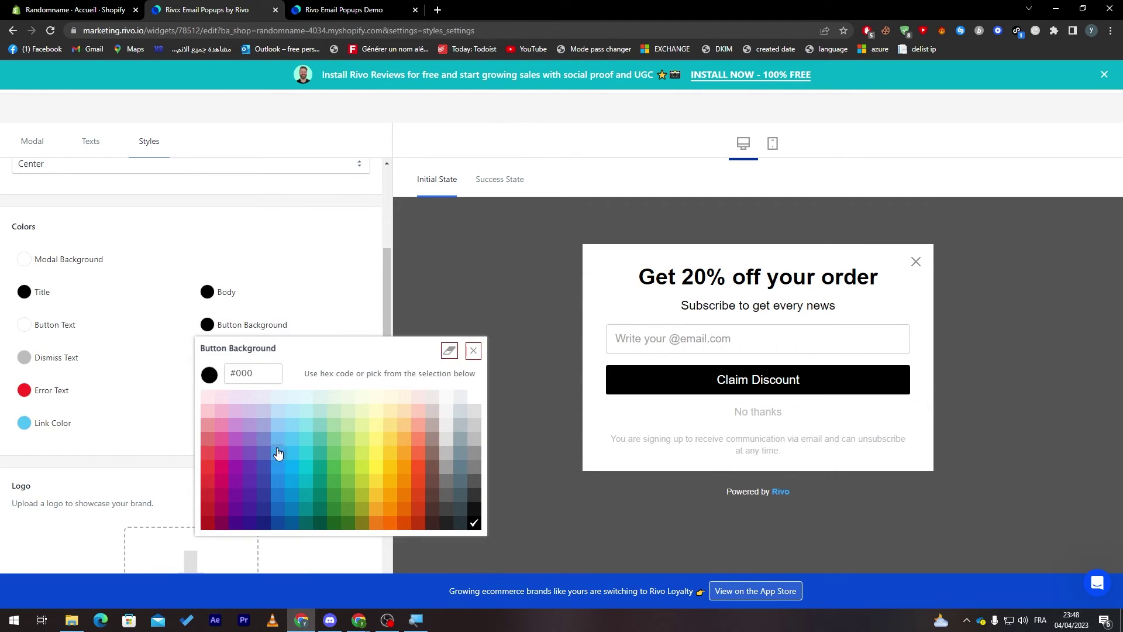
{"action": "left_click", "coordinate": [277, 454]}
Color the body text blue, the title purple and the No thanks text light green.
{"action": "left_click", "coordinate": [240, 292]}
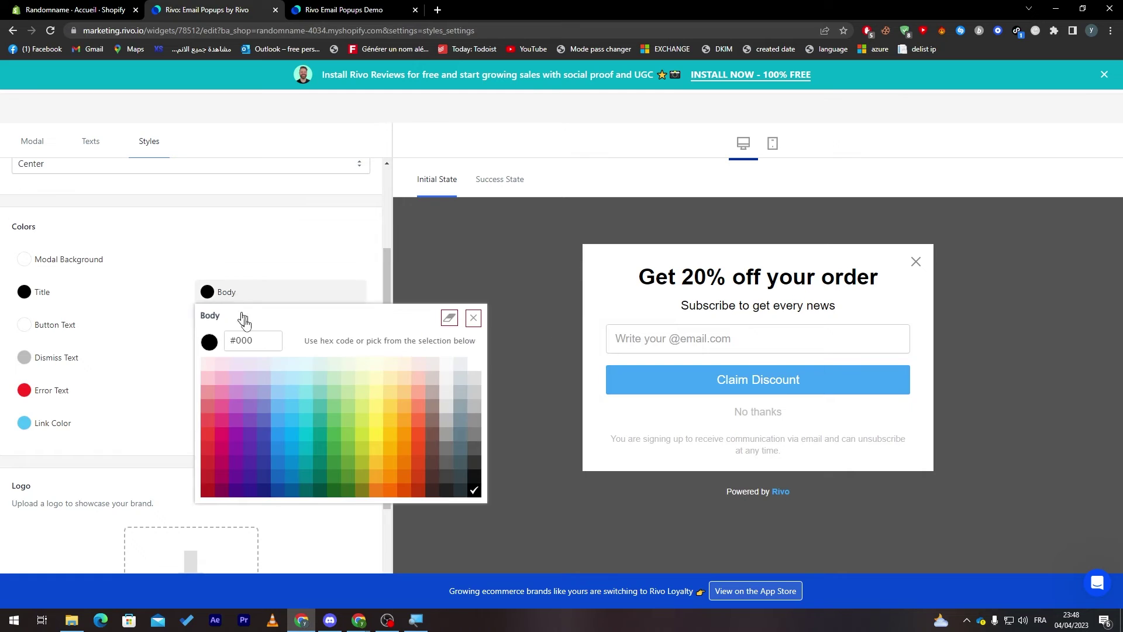
{"action": "left_click", "coordinate": [270, 422]}
{"action": "left_click", "coordinate": [51, 297]}
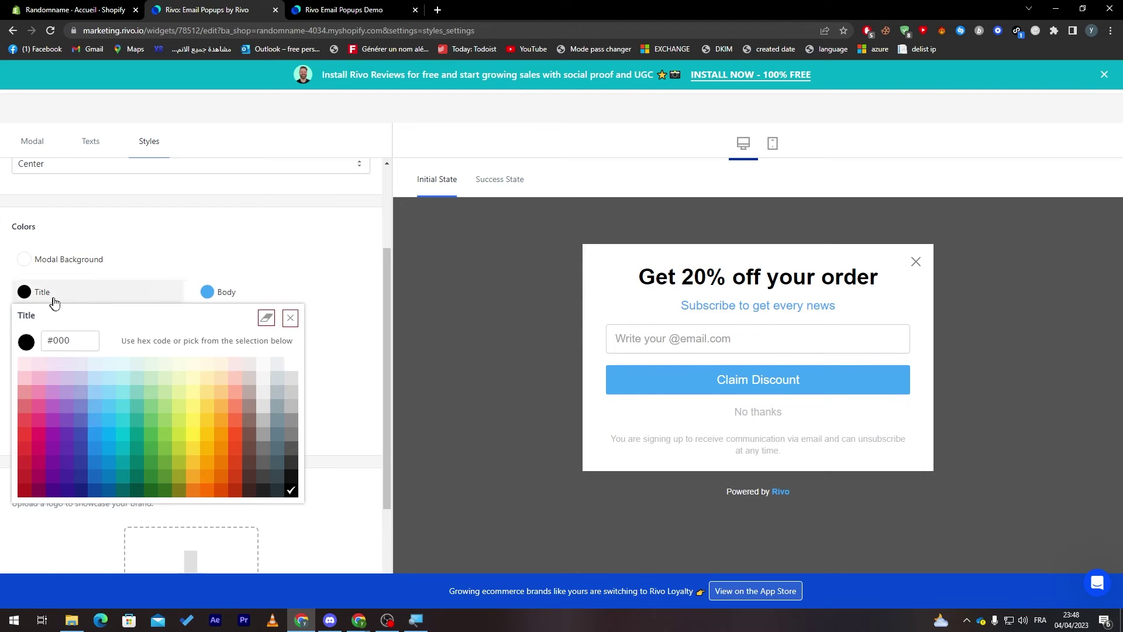
{"action": "left_click", "coordinate": [69, 408]}
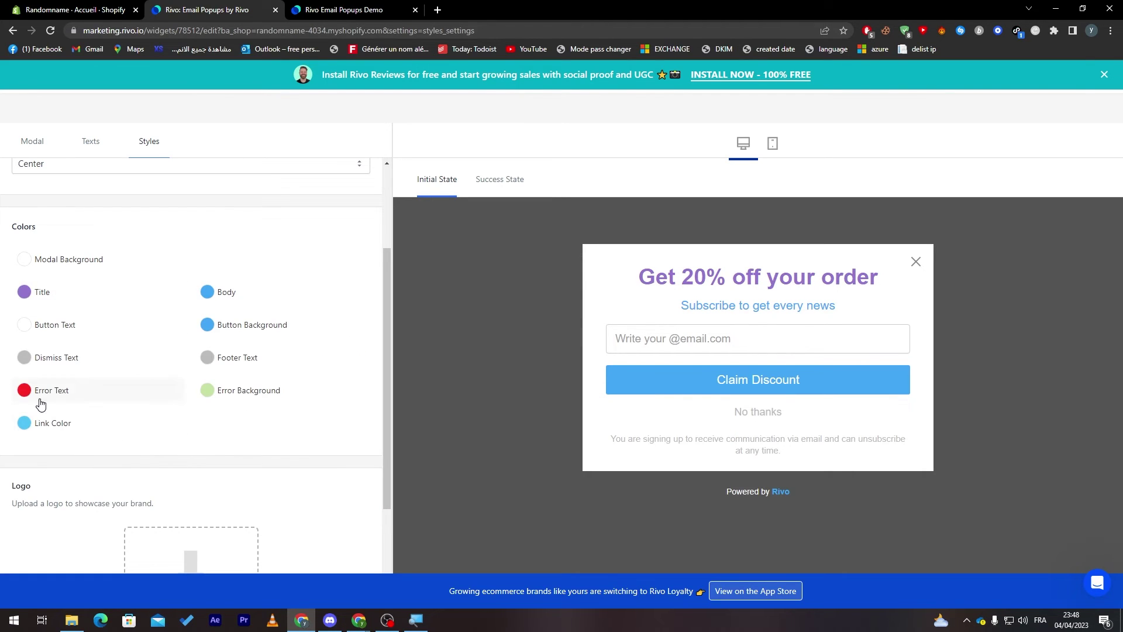
{"action": "left_click", "coordinate": [29, 358]}
{"action": "left_click", "coordinate": [153, 456]}
Set footer text to light yellow, button text to light pink, and modal background grey-blue.
{"action": "left_click", "coordinate": [203, 367]}
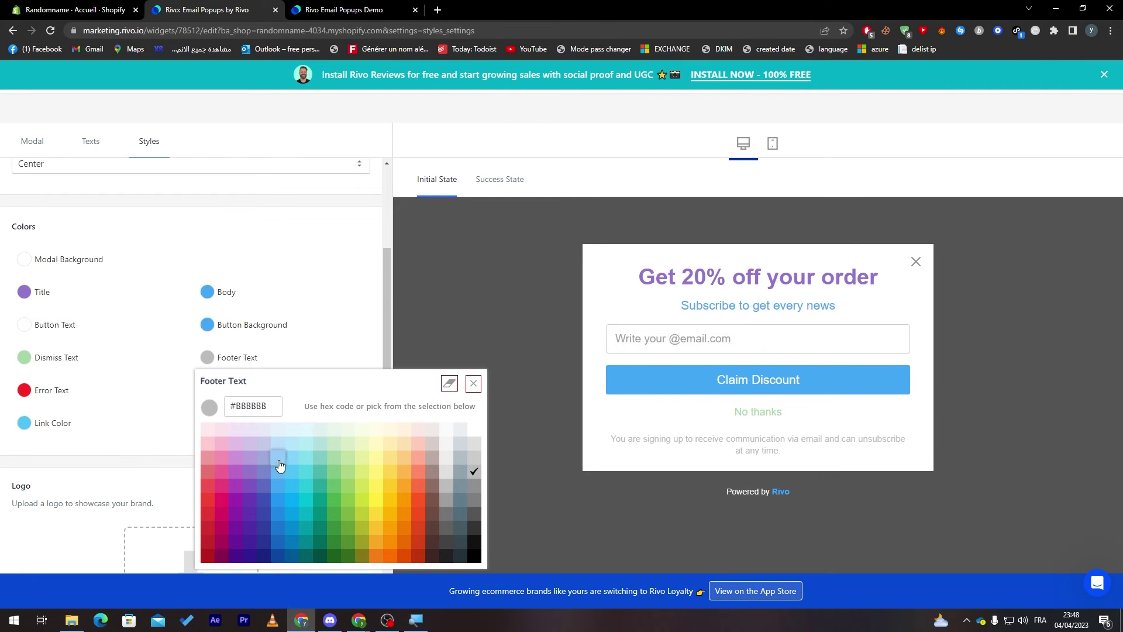
{"action": "left_click", "coordinate": [388, 446]}
{"action": "left_click", "coordinate": [32, 330]}
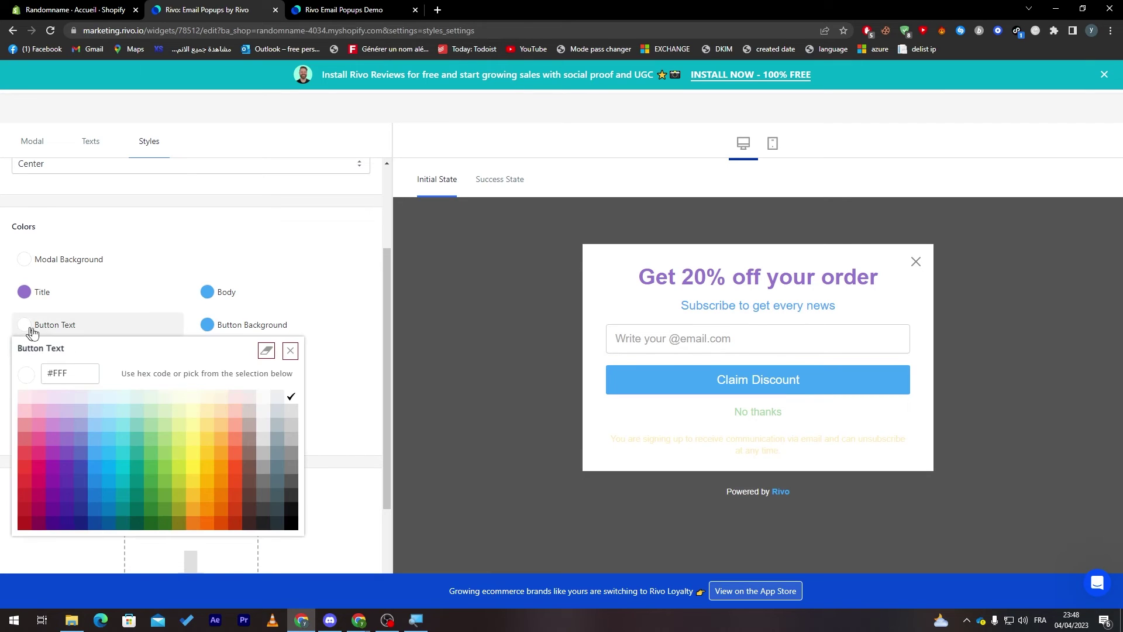
{"action": "left_click", "coordinate": [36, 412]}
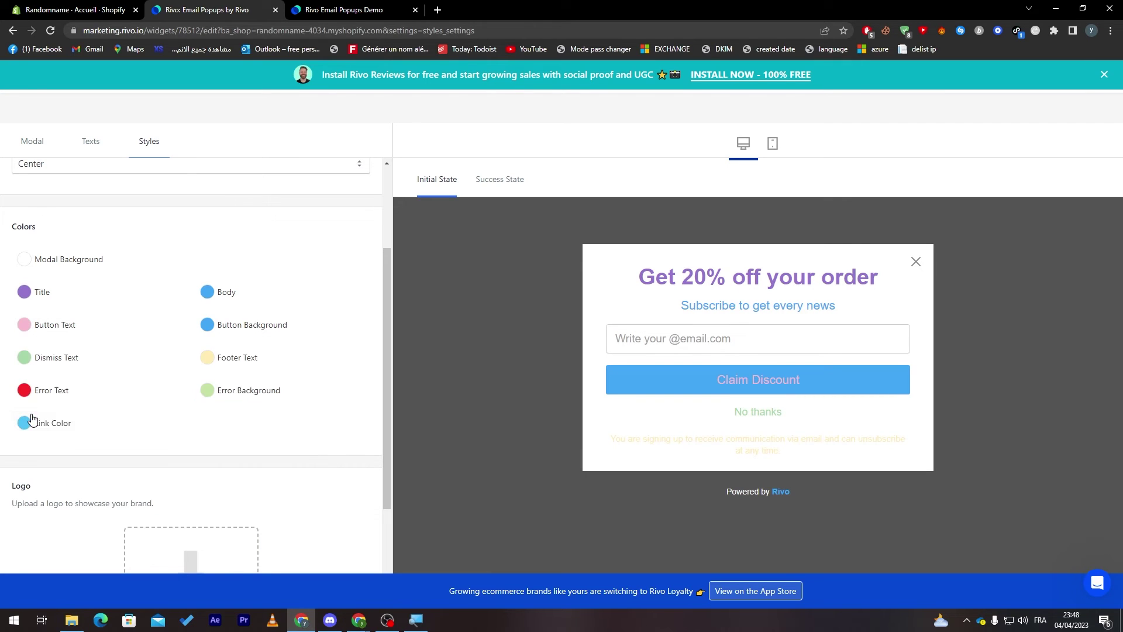
{"action": "left_click", "coordinate": [33, 265]}
{"action": "left_click", "coordinate": [272, 391]}
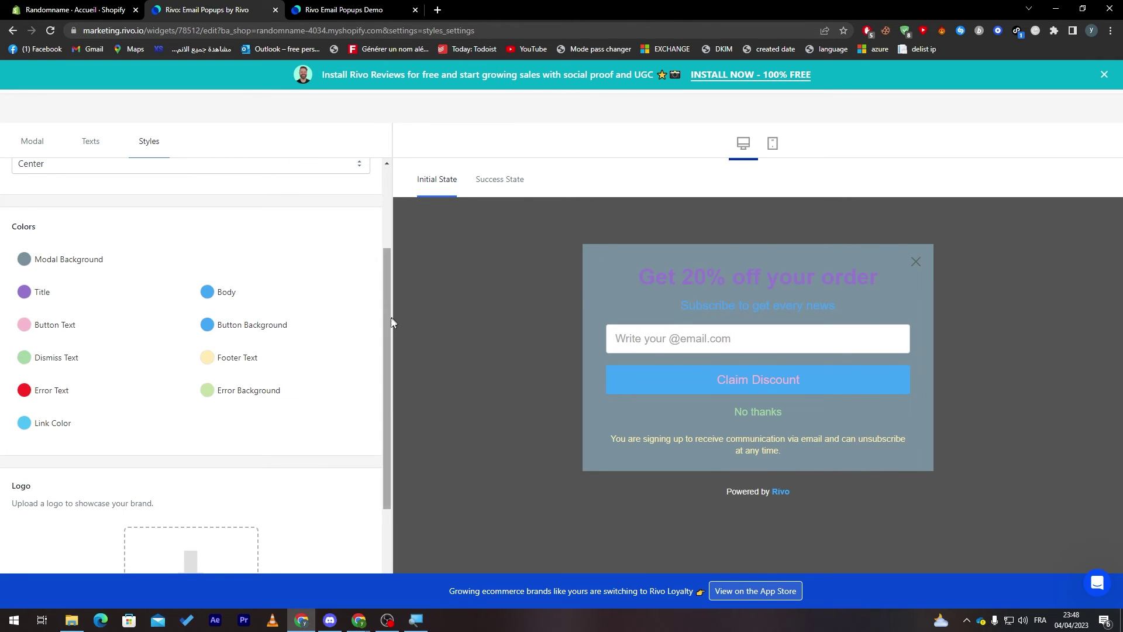
{"action": "scroll", "coordinate": [333, 421], "scroll_direction": "down", "scroll_amount": 3}
Upload the Microsoft Teams image as the popup logo.
{"action": "left_click", "coordinate": [229, 419]}
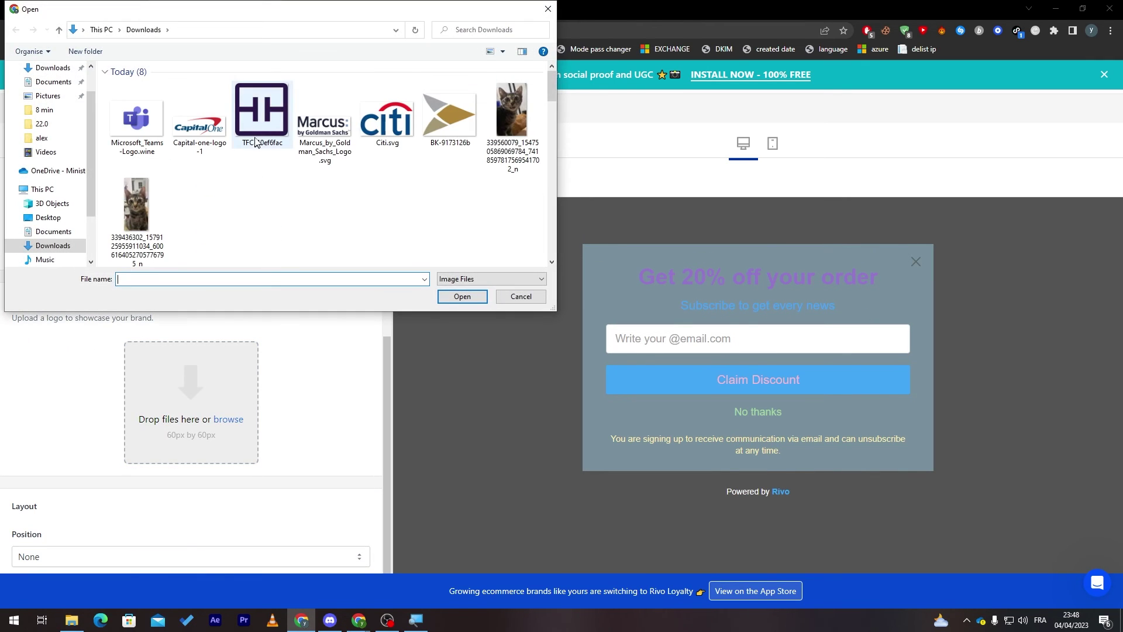
{"action": "double_click", "coordinate": [136, 119]}
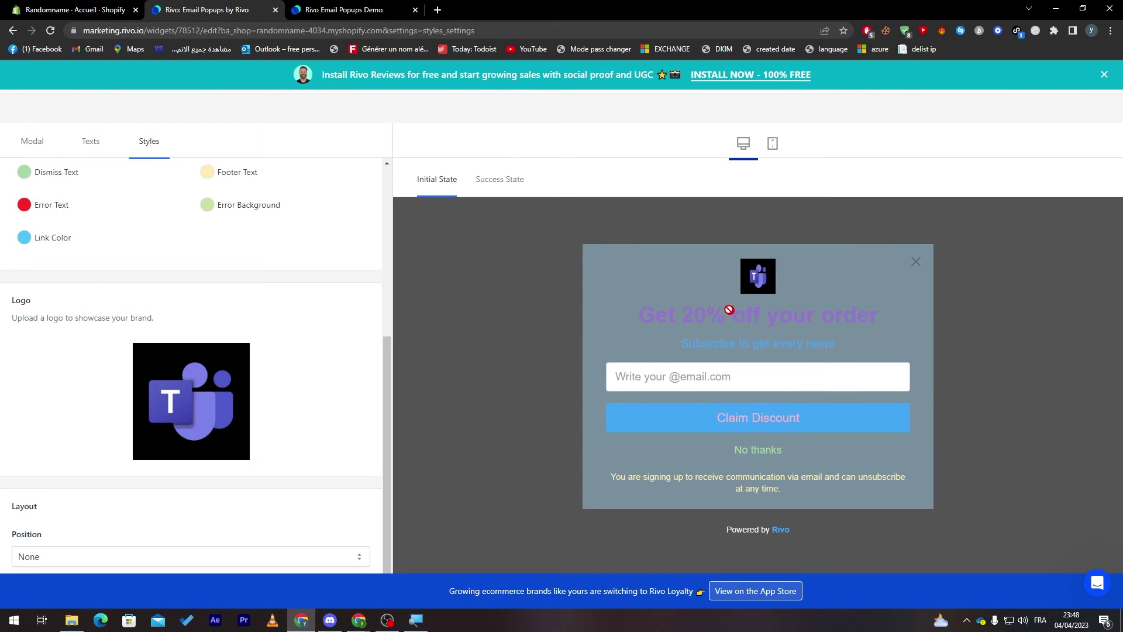
{"action": "scroll", "coordinate": [369, 438], "scroll_direction": "down", "scroll_amount": 1}
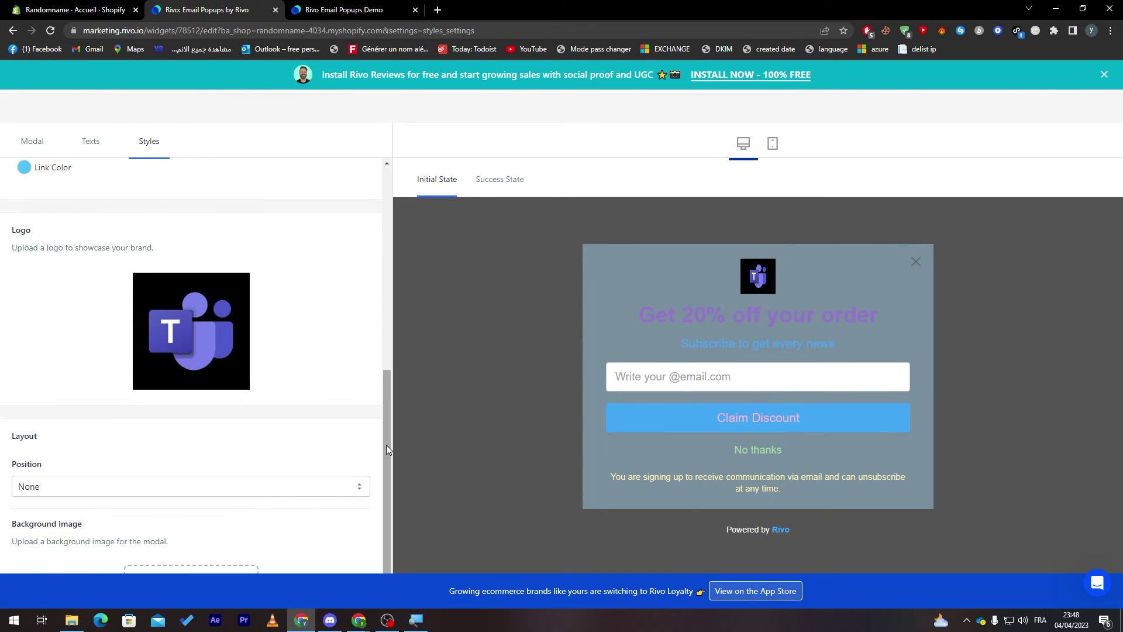
{"action": "scroll", "coordinate": [334, 486], "scroll_direction": "down", "scroll_amount": 2}
Try the image position Left, then Right, and set it to None.
{"action": "left_click", "coordinate": [131, 392]}
{"action": "left_click", "coordinate": [105, 420]}
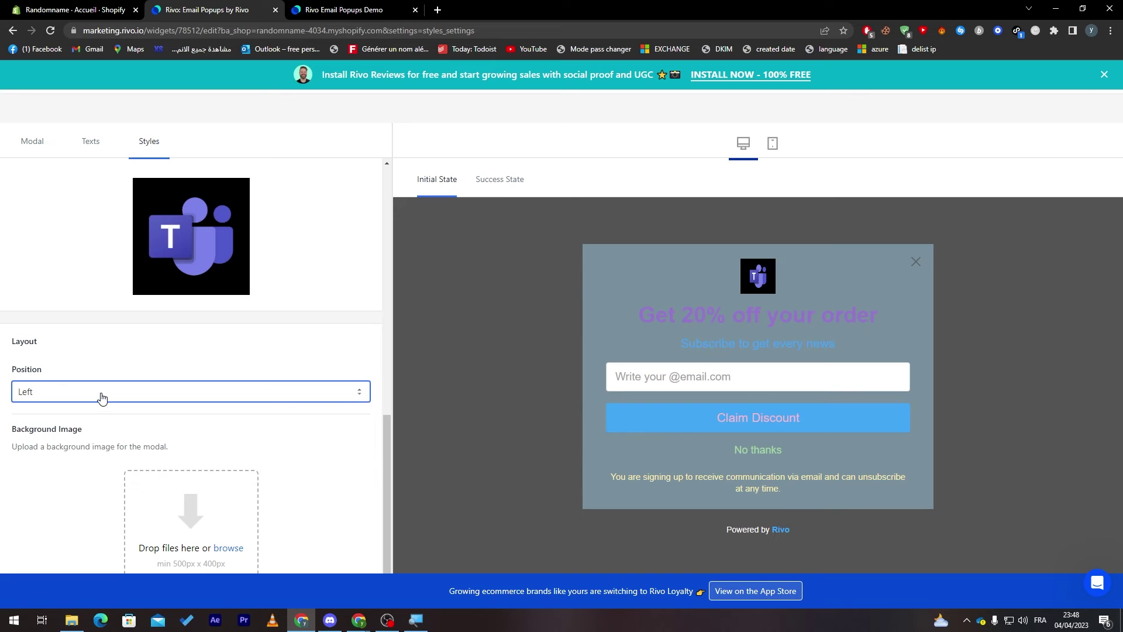
{"action": "left_click", "coordinate": [87, 393]}
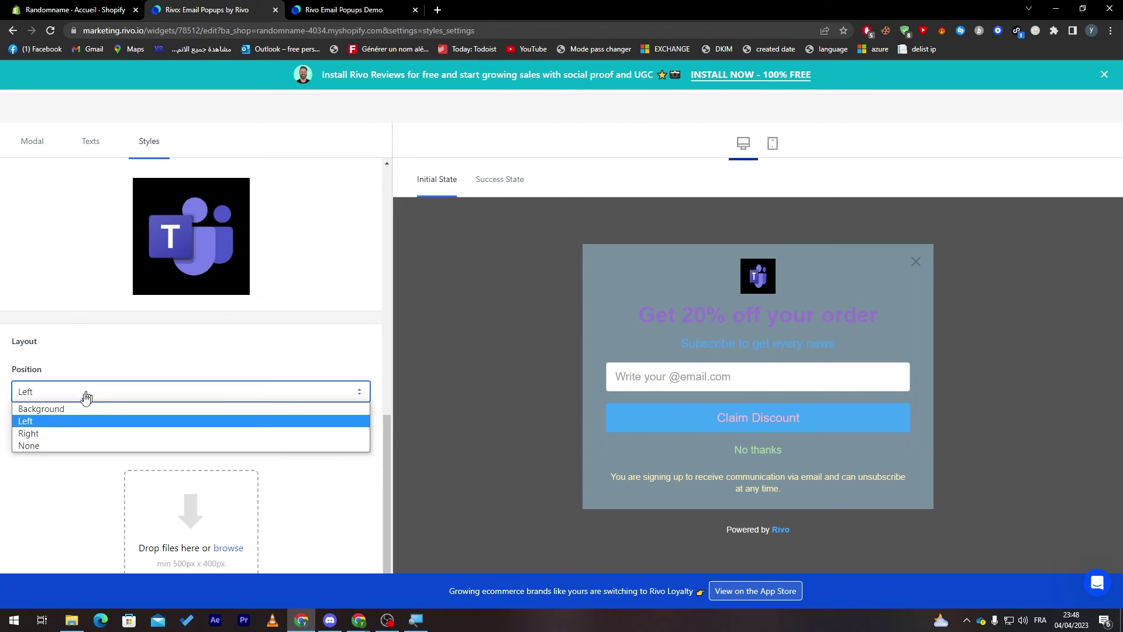
{"action": "left_click", "coordinate": [65, 431]}
{"action": "left_click", "coordinate": [65, 394]}
{"action": "left_click", "coordinate": [70, 438]}
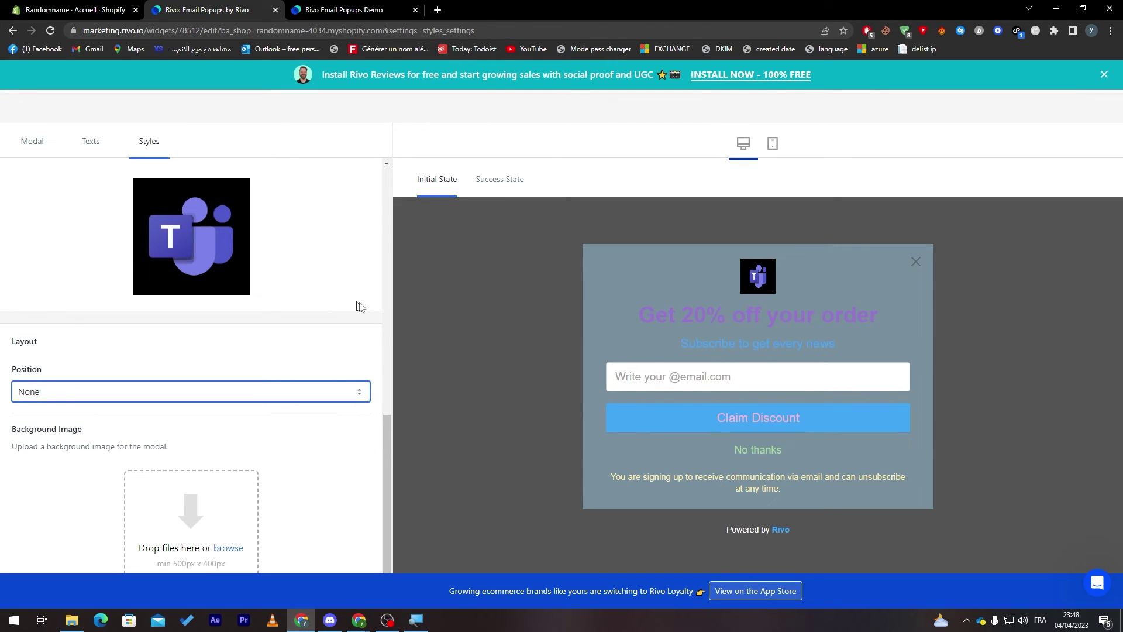
{"action": "triple_click", "coordinate": [375, 451]}
Upload the second cat image as the popup background image.
{"action": "left_click", "coordinate": [234, 500]}
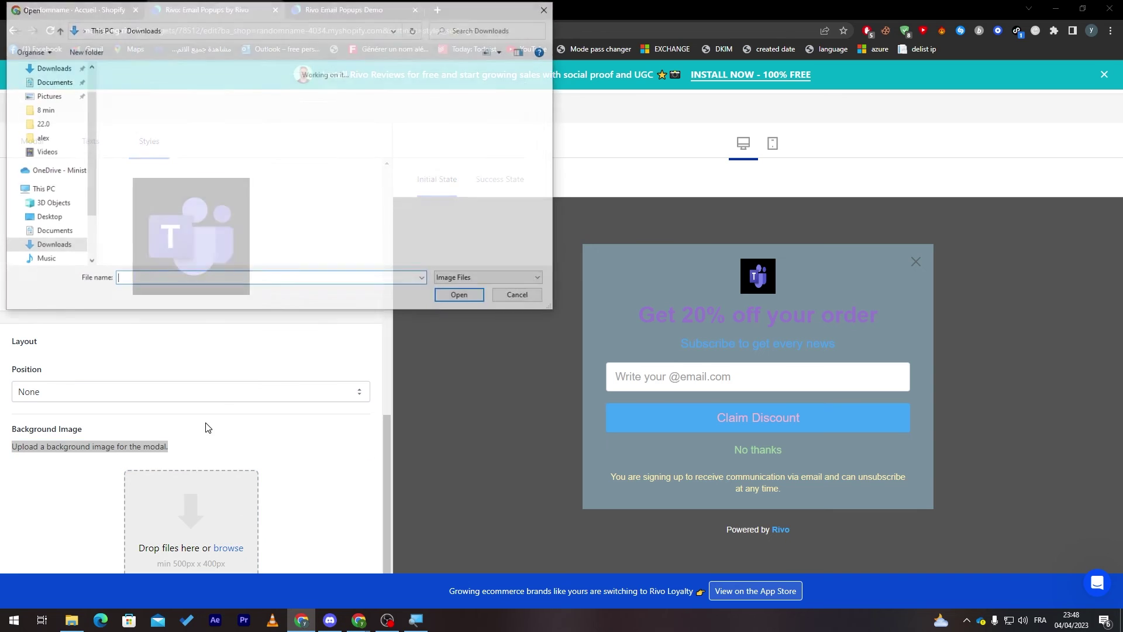
{"action": "left_click", "coordinate": [153, 219]}
{"action": "double_click", "coordinate": [134, 218]}
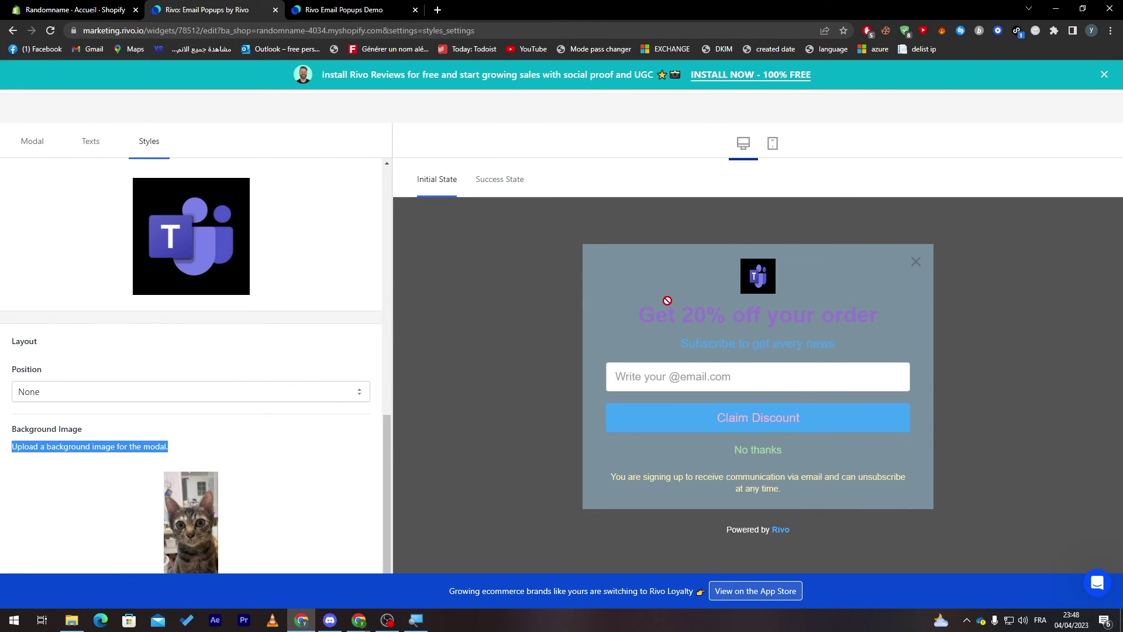
Try the cat image as fill, left and right, then set its position to None.
{"action": "left_click", "coordinate": [224, 393]}
{"action": "left_click", "coordinate": [233, 414]}
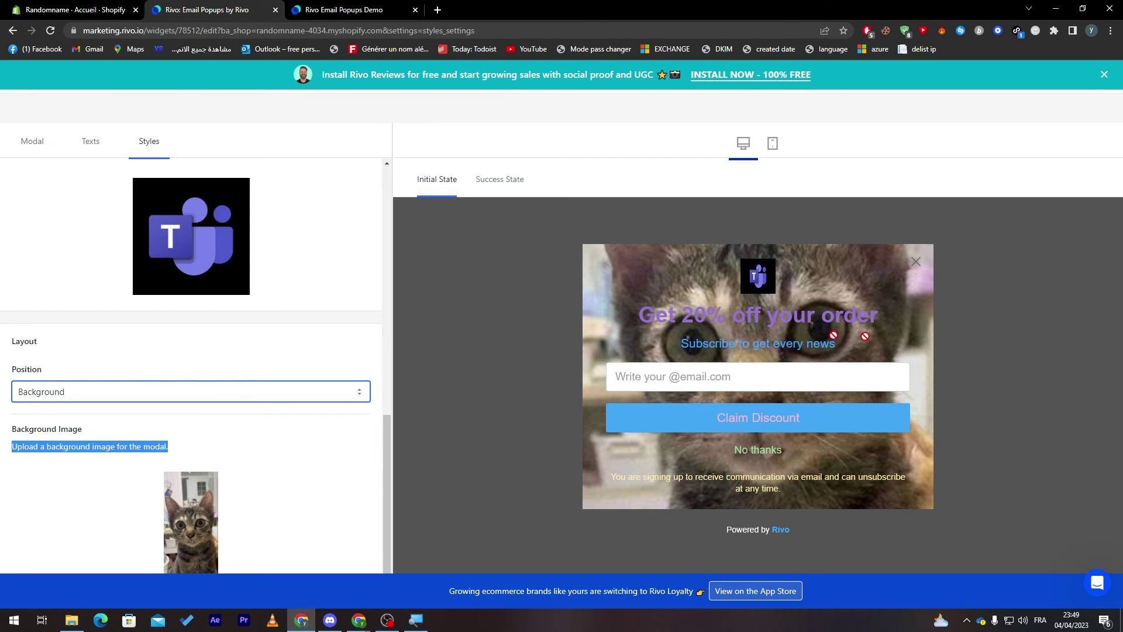
{"action": "left_click", "coordinate": [207, 400]}
{"action": "left_click", "coordinate": [203, 418]}
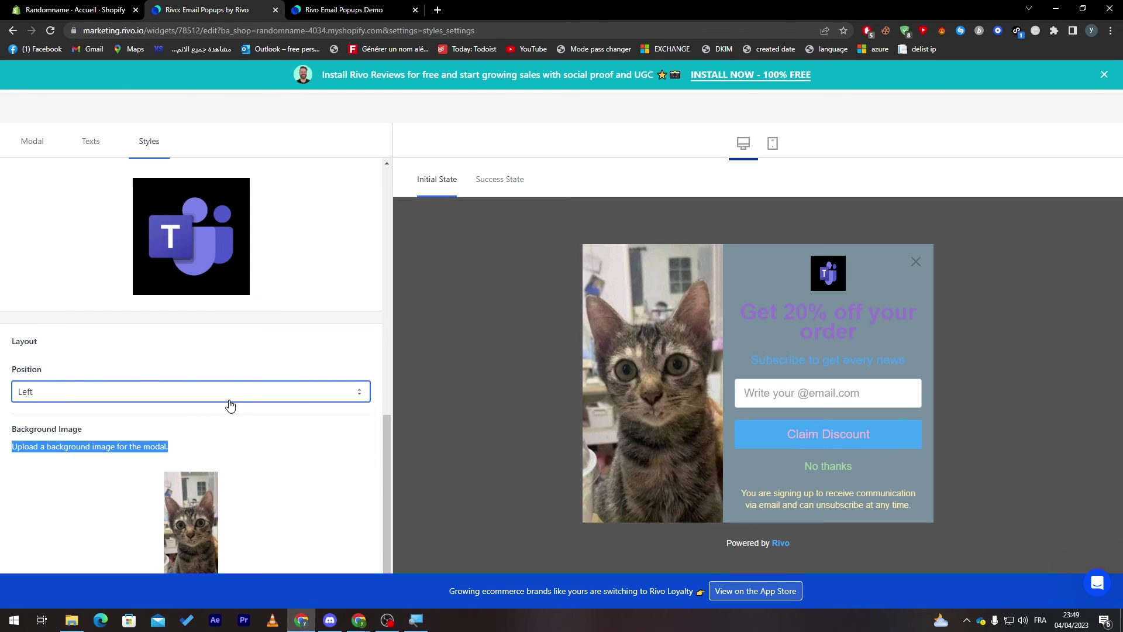
{"action": "left_click", "coordinate": [229, 397]}
{"action": "left_click", "coordinate": [194, 433]}
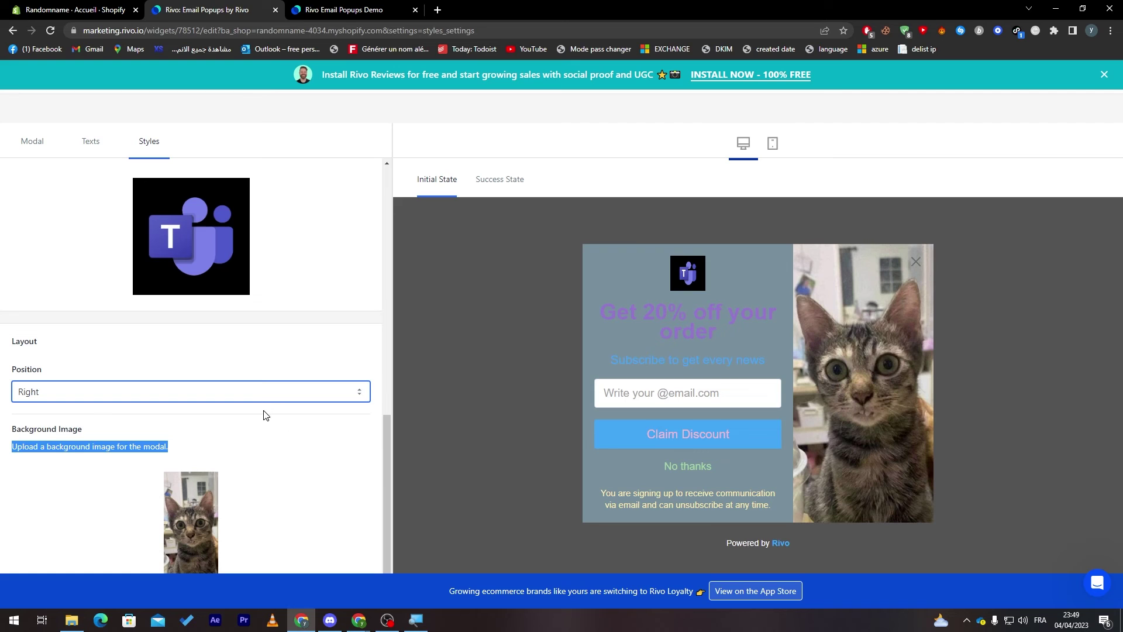
{"action": "left_click", "coordinate": [264, 393]}
{"action": "left_click", "coordinate": [233, 447]}
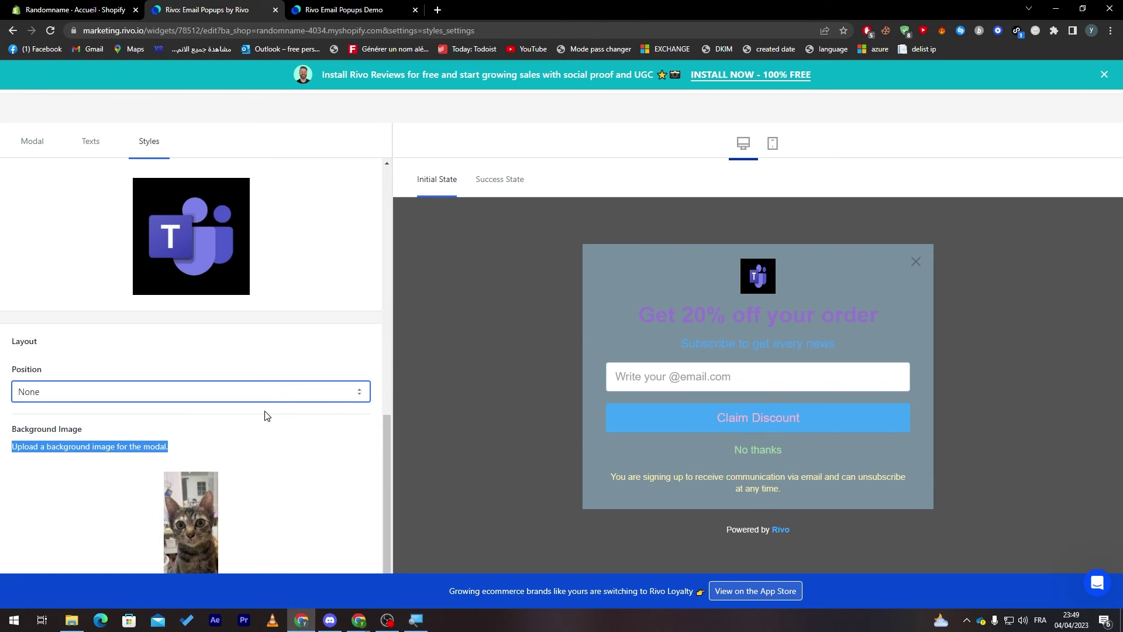
{"action": "left_click", "coordinate": [300, 469]}
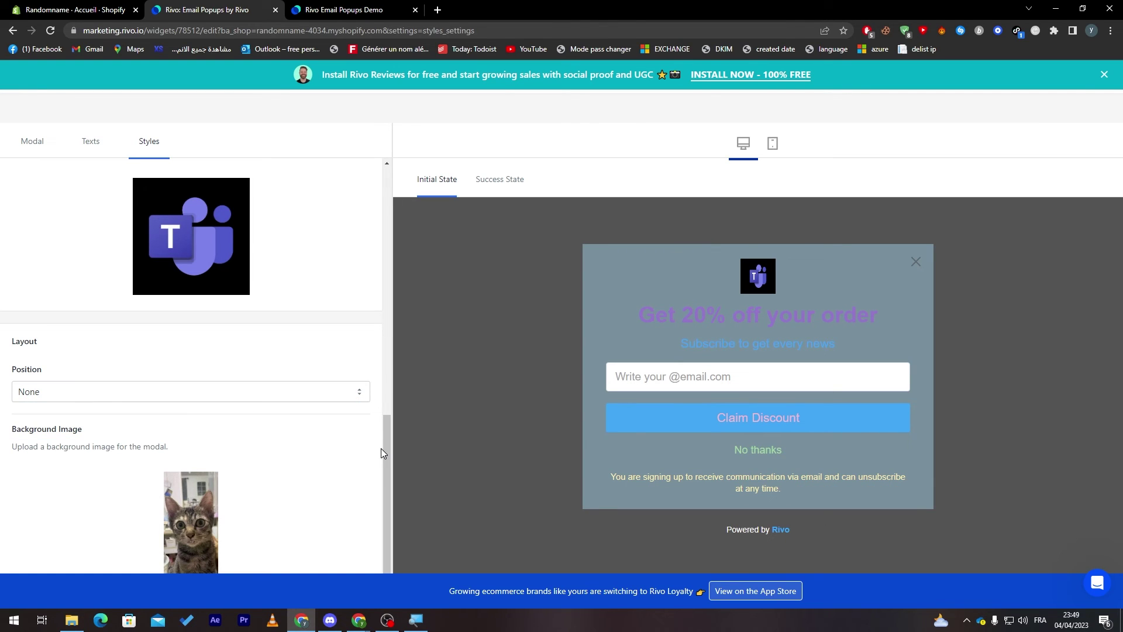
{"action": "left_click_drag", "start_coordinate": [384, 453], "coordinate": [436, 171]}
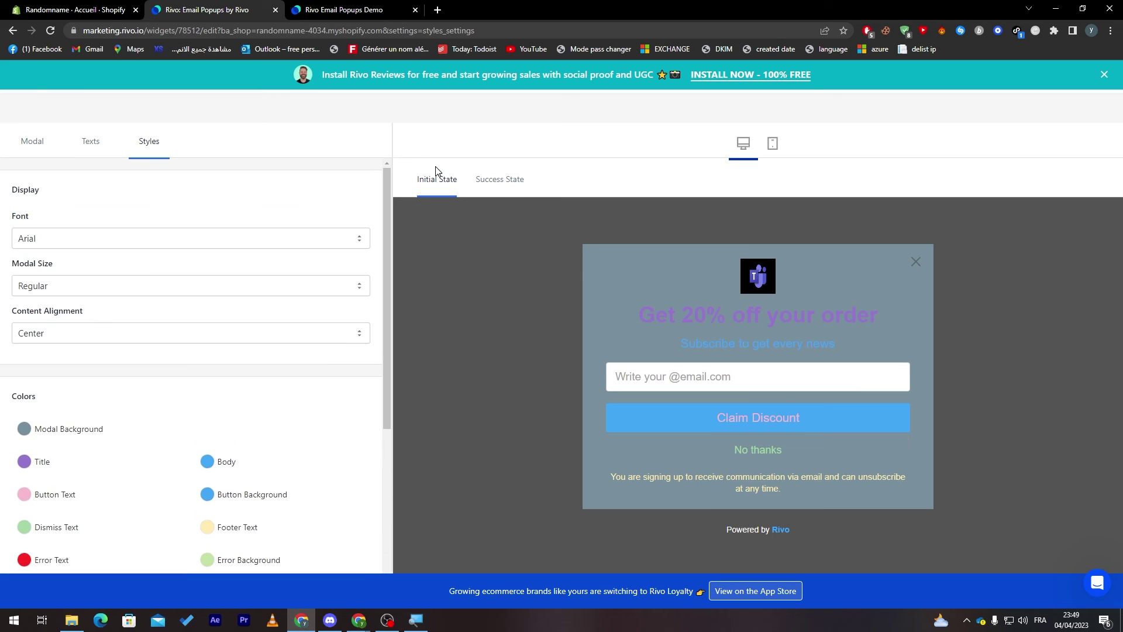
Preview the 'Discount Unlocked' success state and browse the success-state and error-message text fields.
{"action": "left_click", "coordinate": [507, 184]}
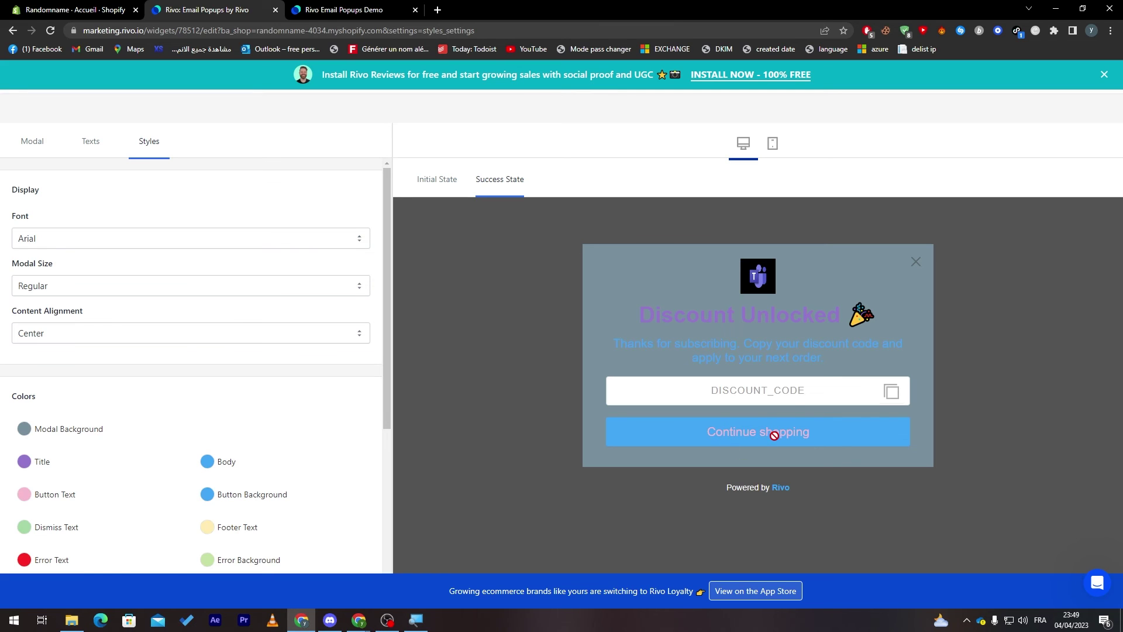
{"action": "left_click", "coordinate": [97, 144]}
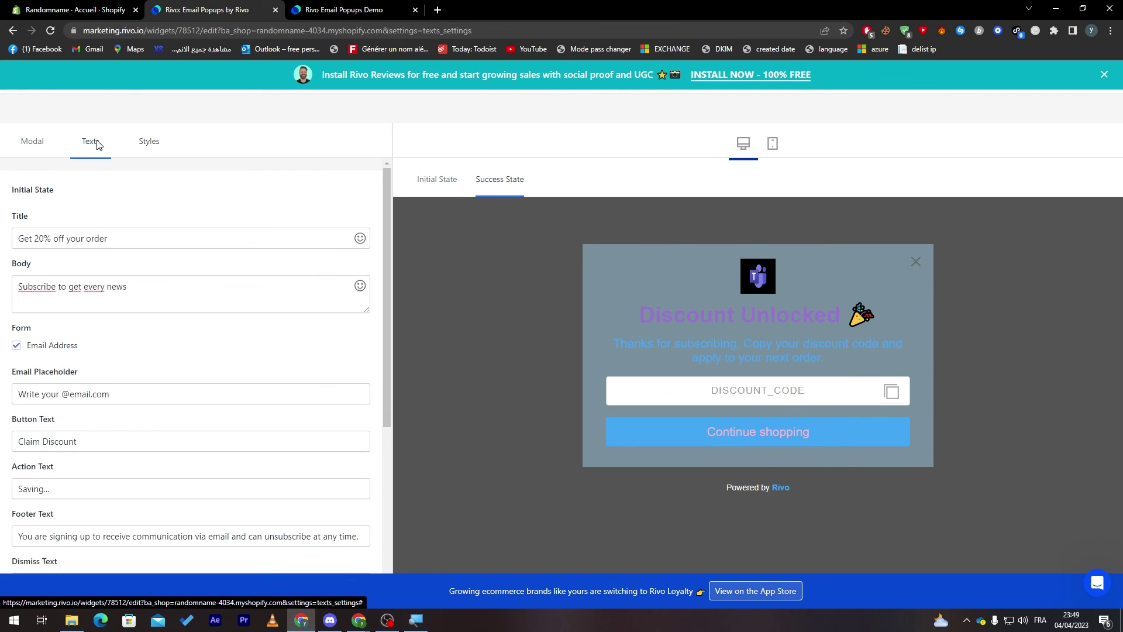
{"action": "left_click_drag", "start_coordinate": [388, 248], "coordinate": [381, 435]}
{"action": "double_click", "coordinate": [51, 220]}
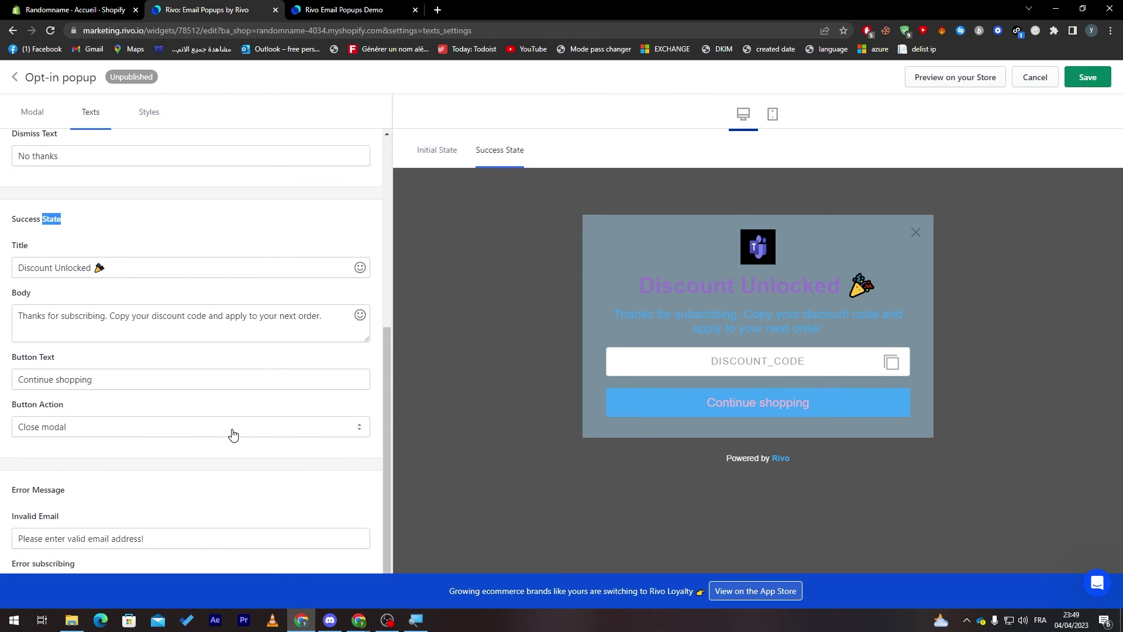
{"action": "left_click_drag", "start_coordinate": [385, 416], "coordinate": [408, 504]}
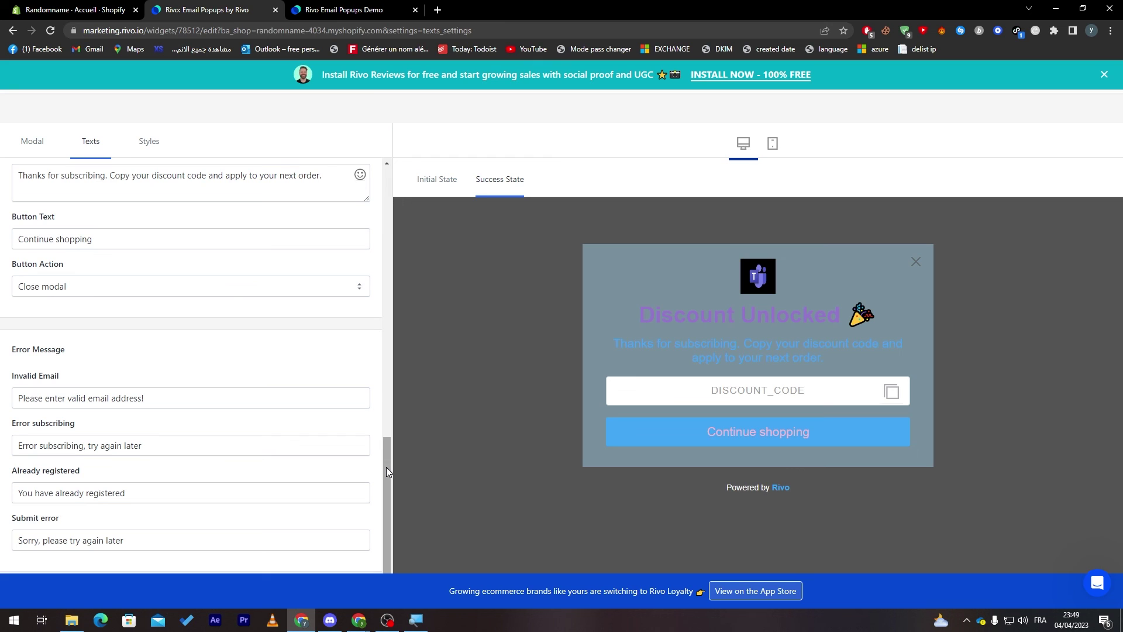
{"action": "left_click_drag", "start_coordinate": [381, 462], "coordinate": [386, 156]}
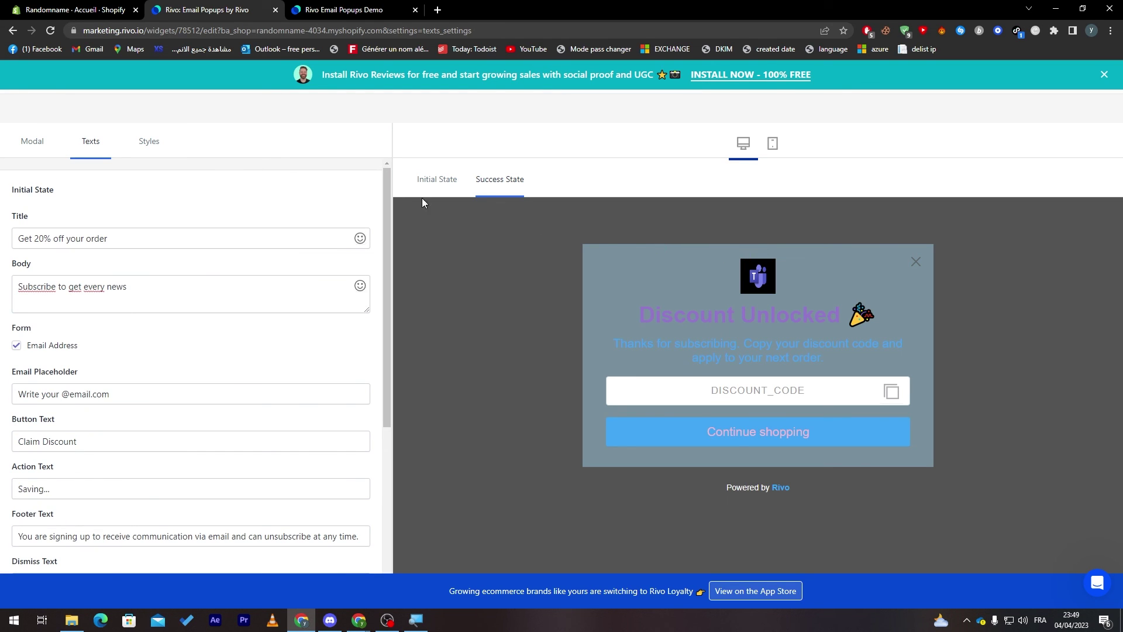